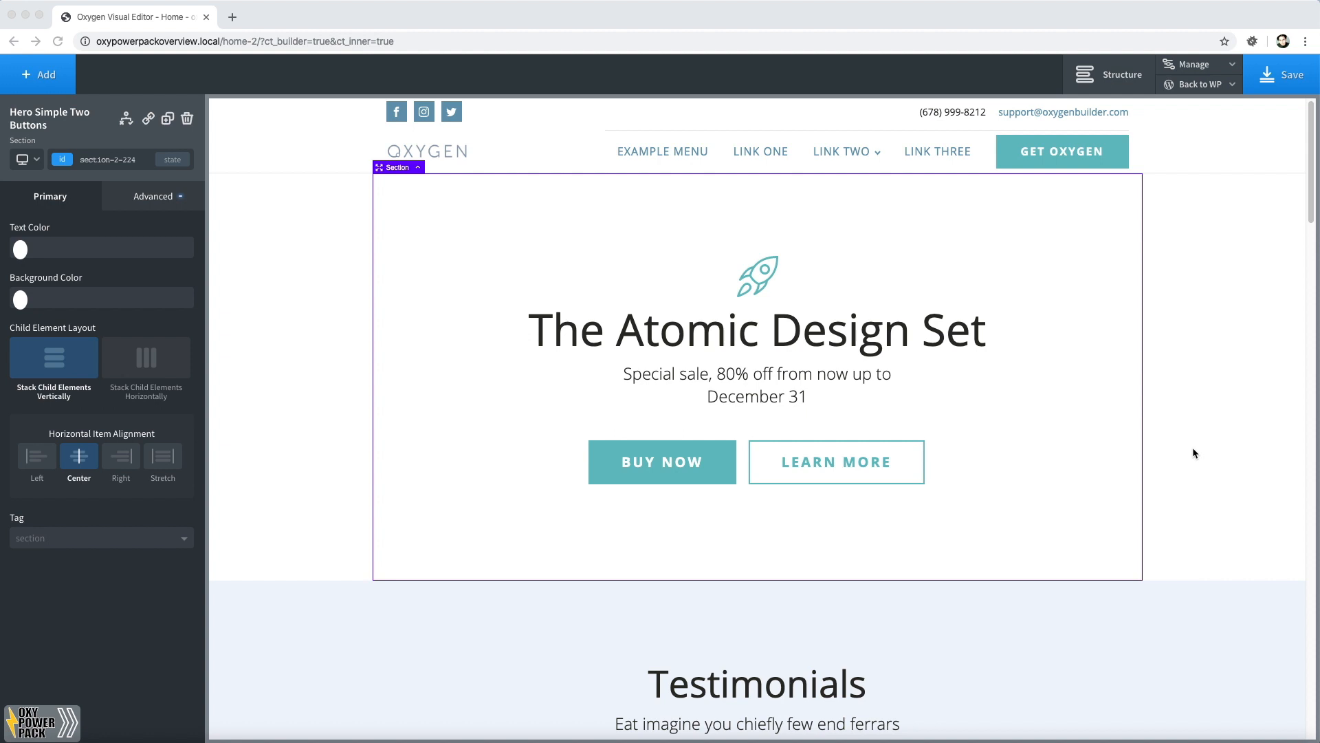
Add a Countdown Timer to the hero section from the component library and delete it
click(50, 82)
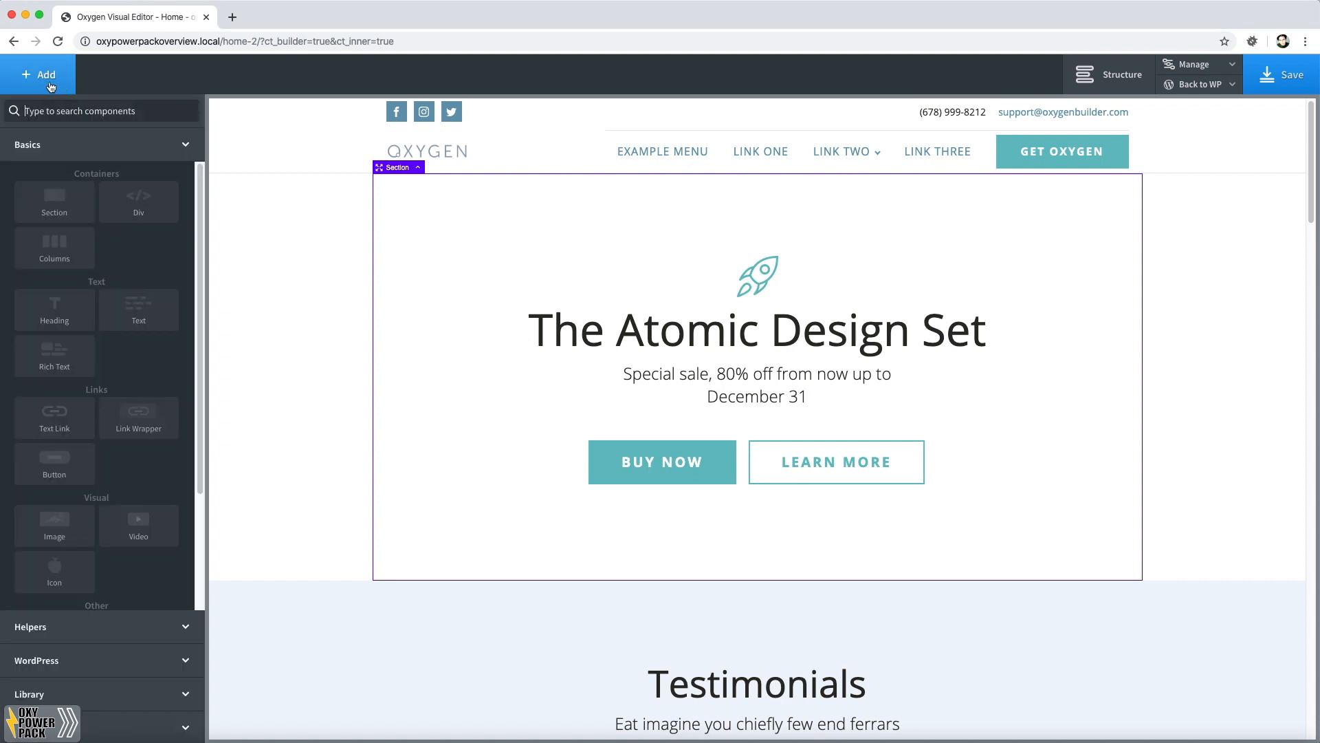
scroll(124, 447, down, 5)
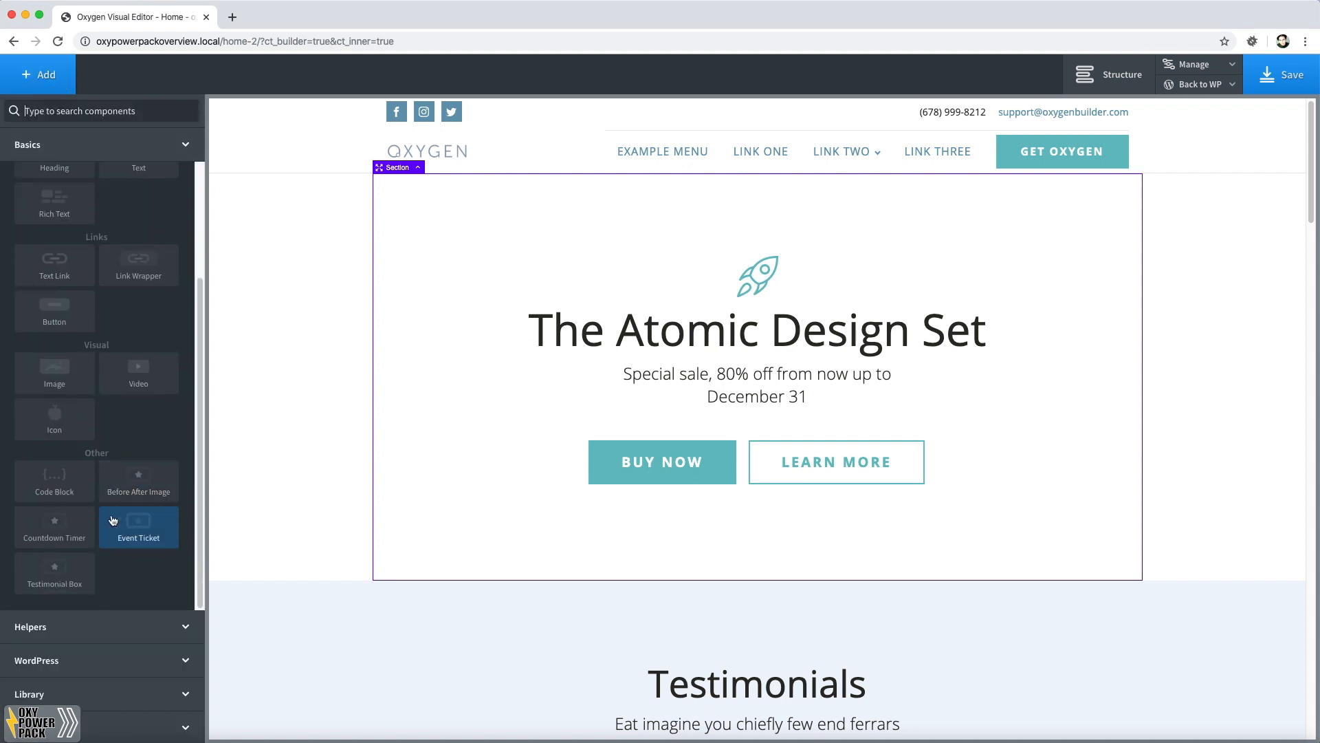
click(83, 526)
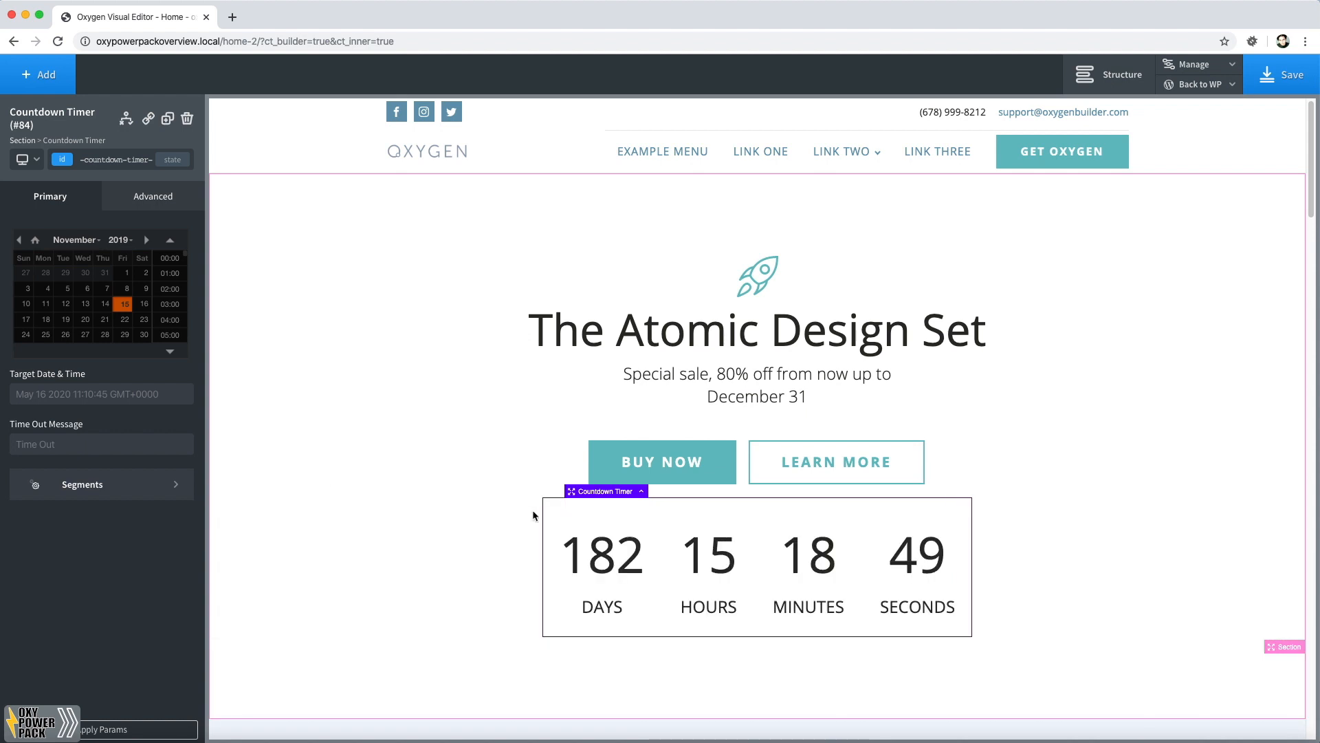
click(187, 119)
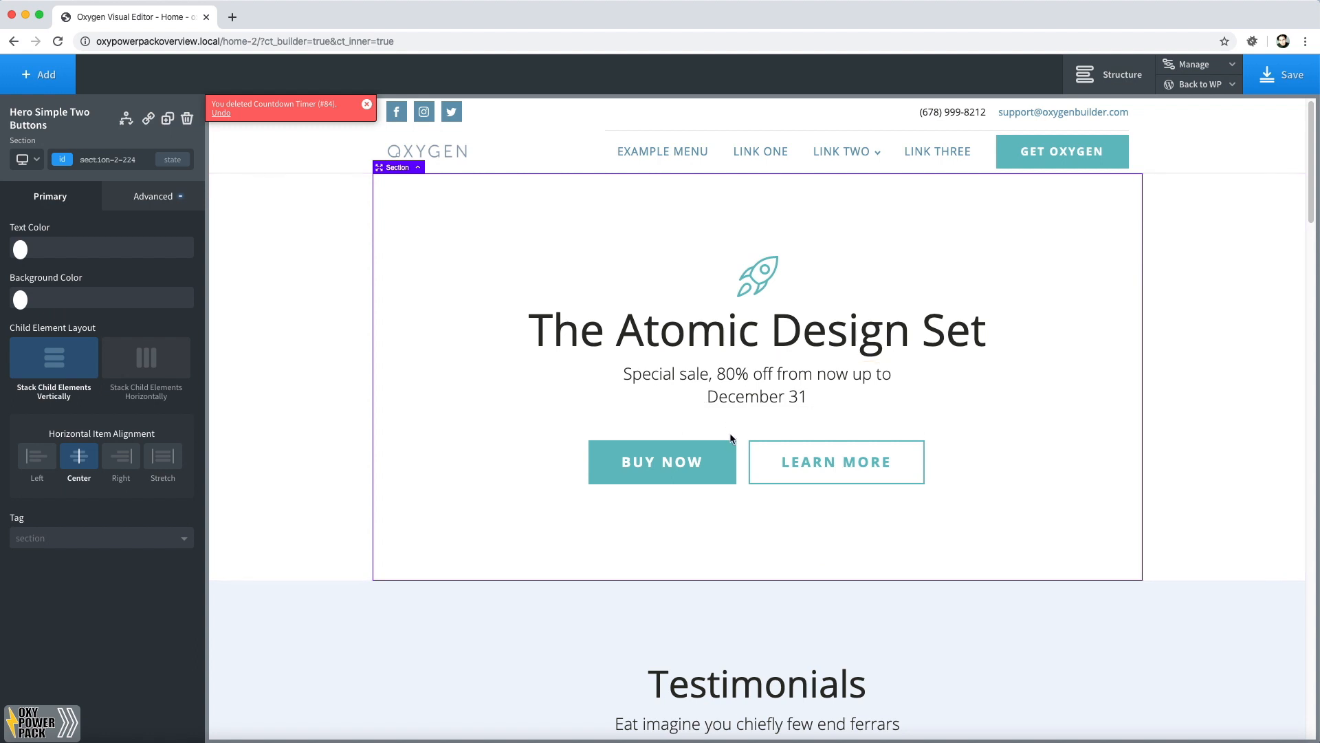
Open the OxyPowerPack panel, keep it docked, and show its Countdown Timer component details
click(24, 723)
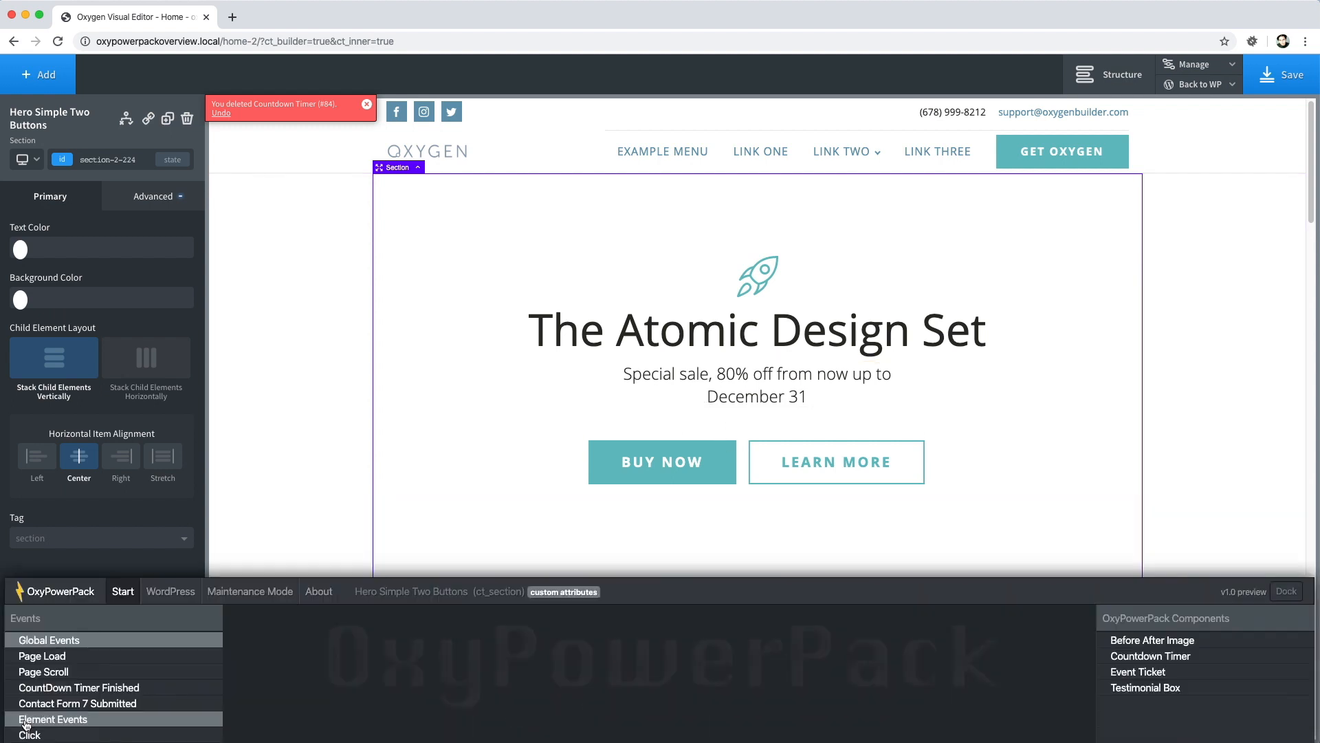
click(1277, 521)
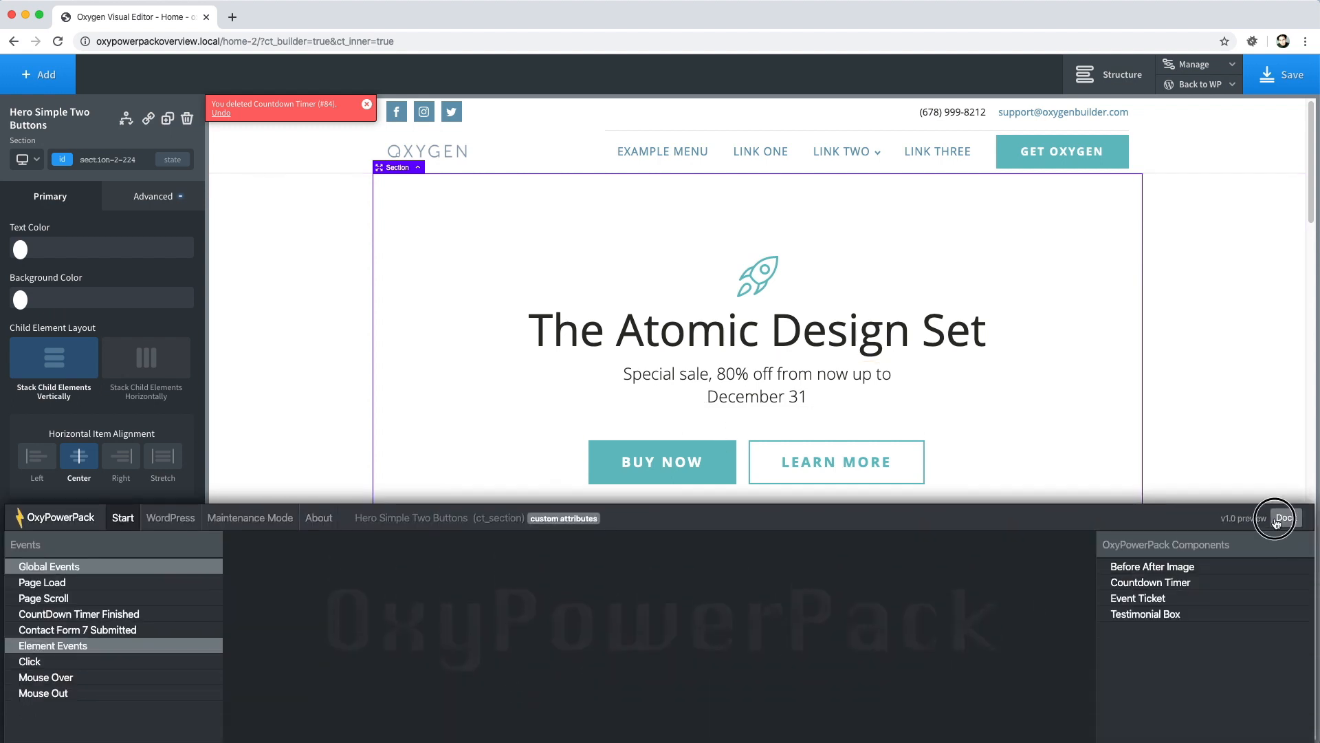
click(119, 522)
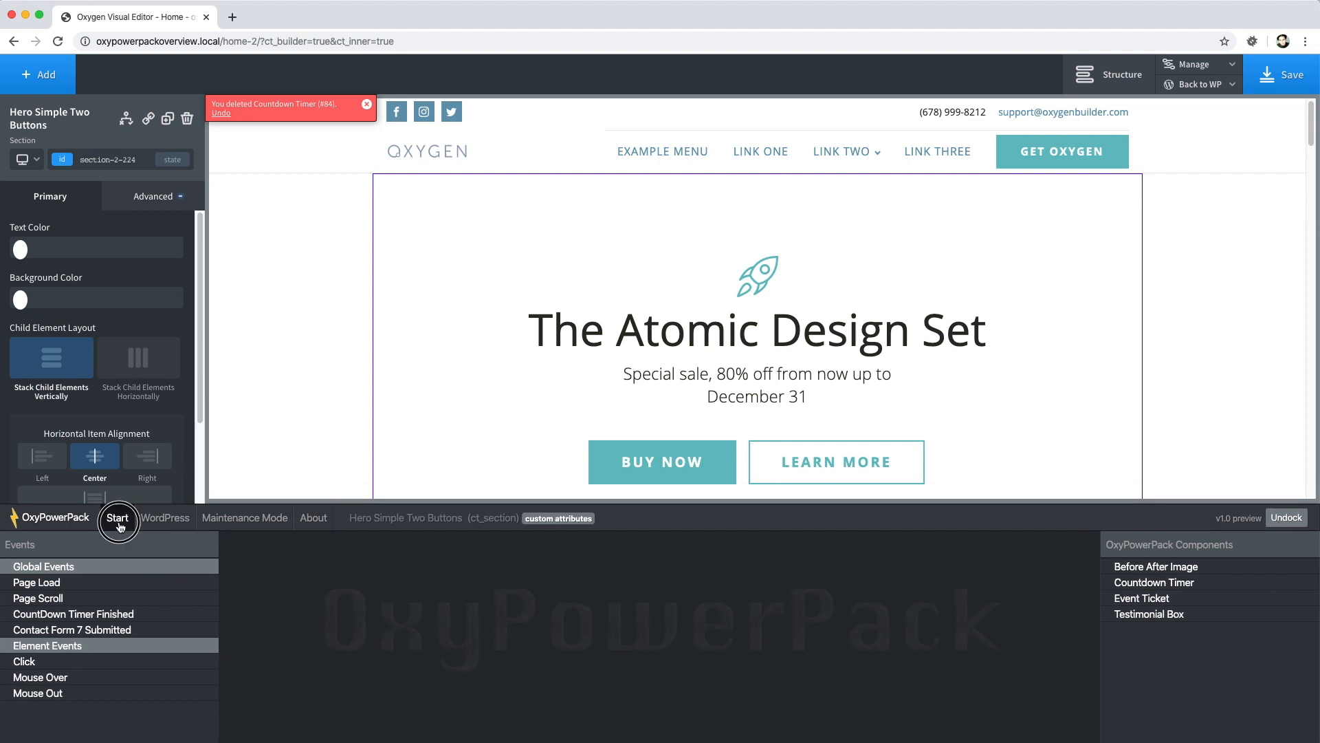
click(1180, 584)
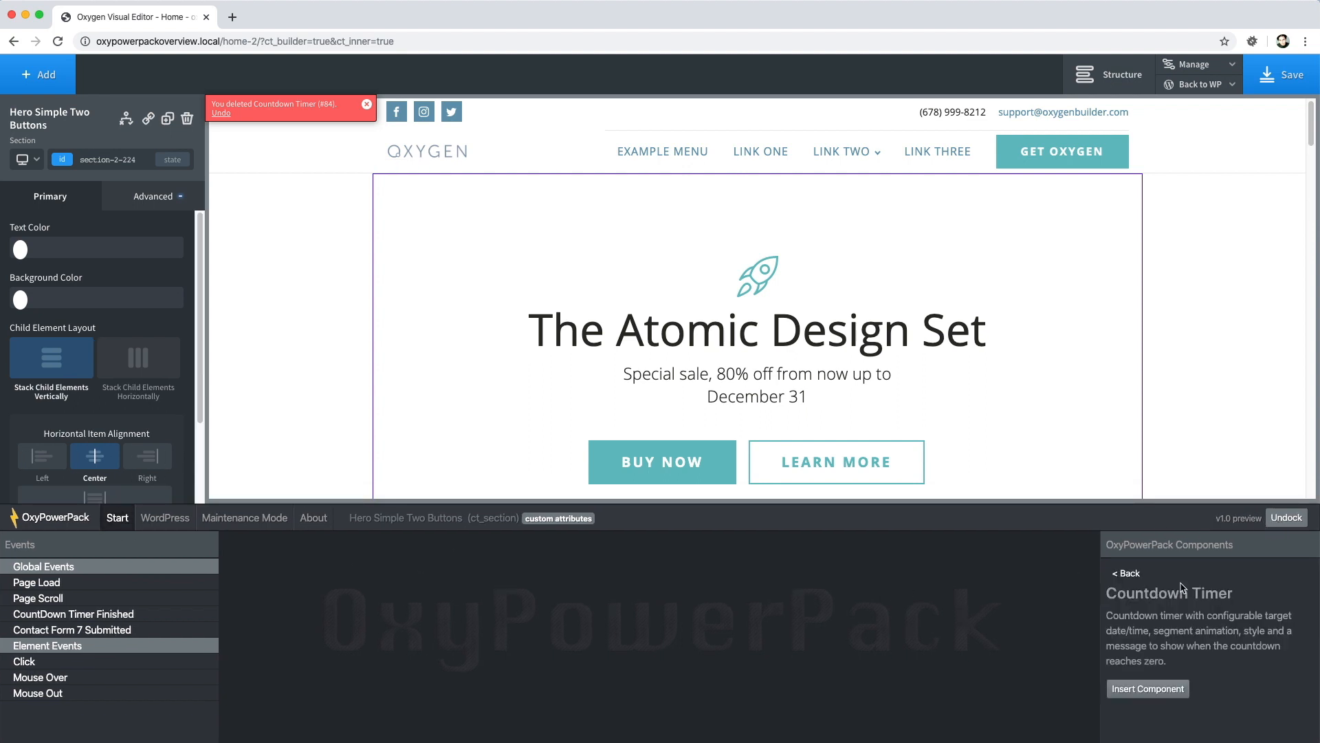
Insert the OxyPowerPack Countdown Timer into the hero section and delete it
click(1160, 689)
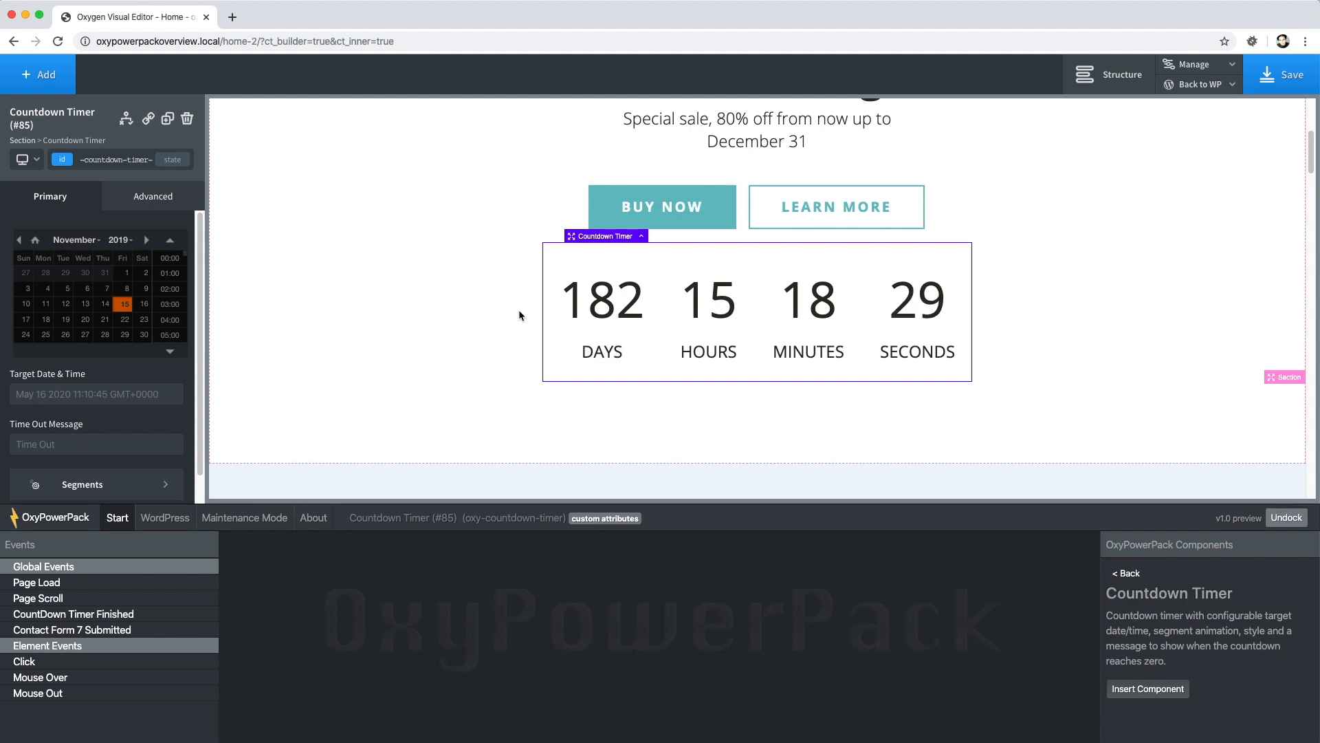
click(187, 120)
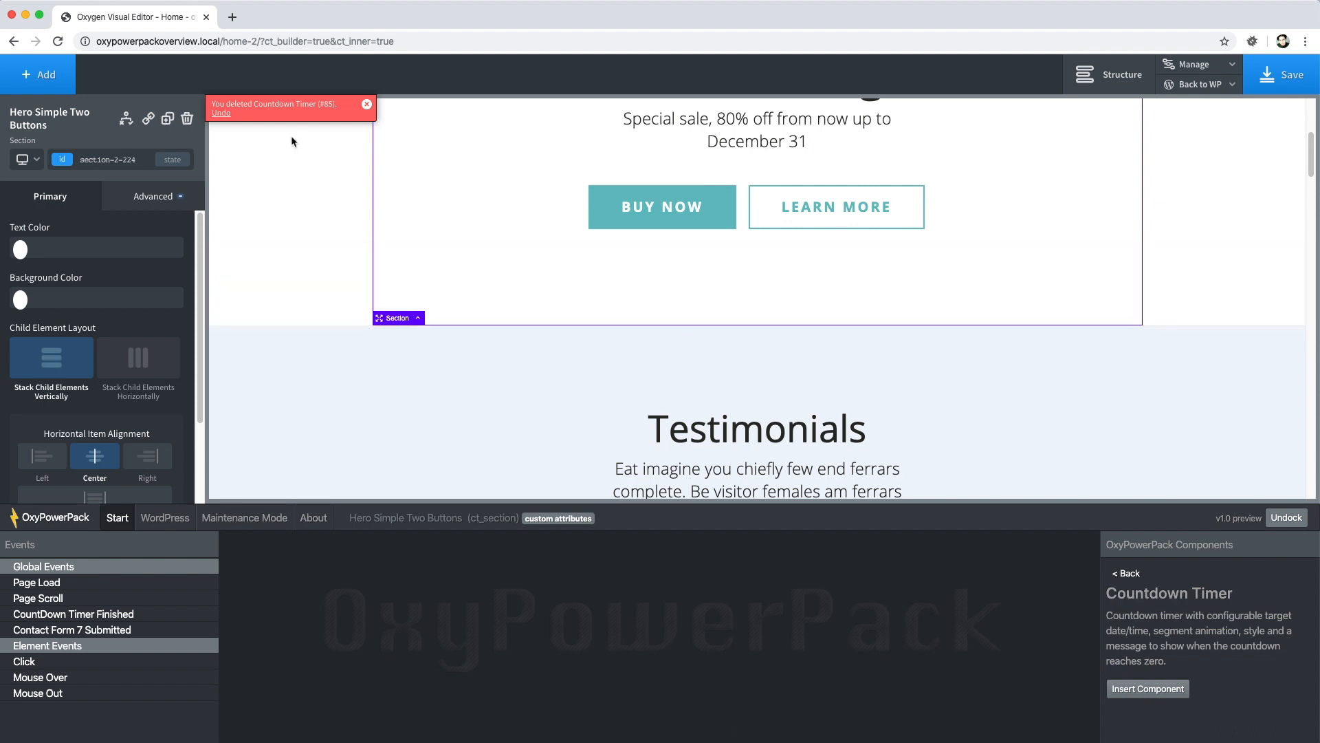
Add a Modal from the Helpers components and insert an OxyPowerPack Countdown Timer into it
click(39, 74)
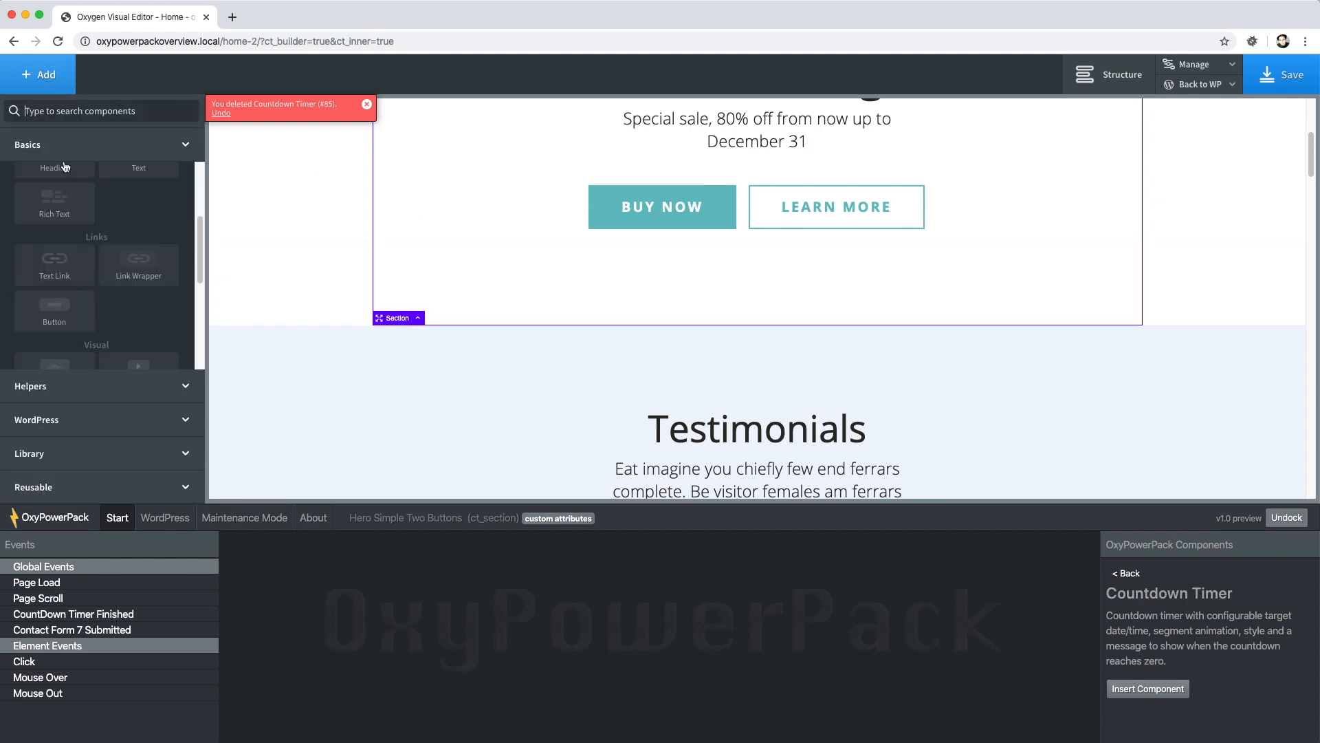
click(82, 386)
scroll(84, 367, down, 5)
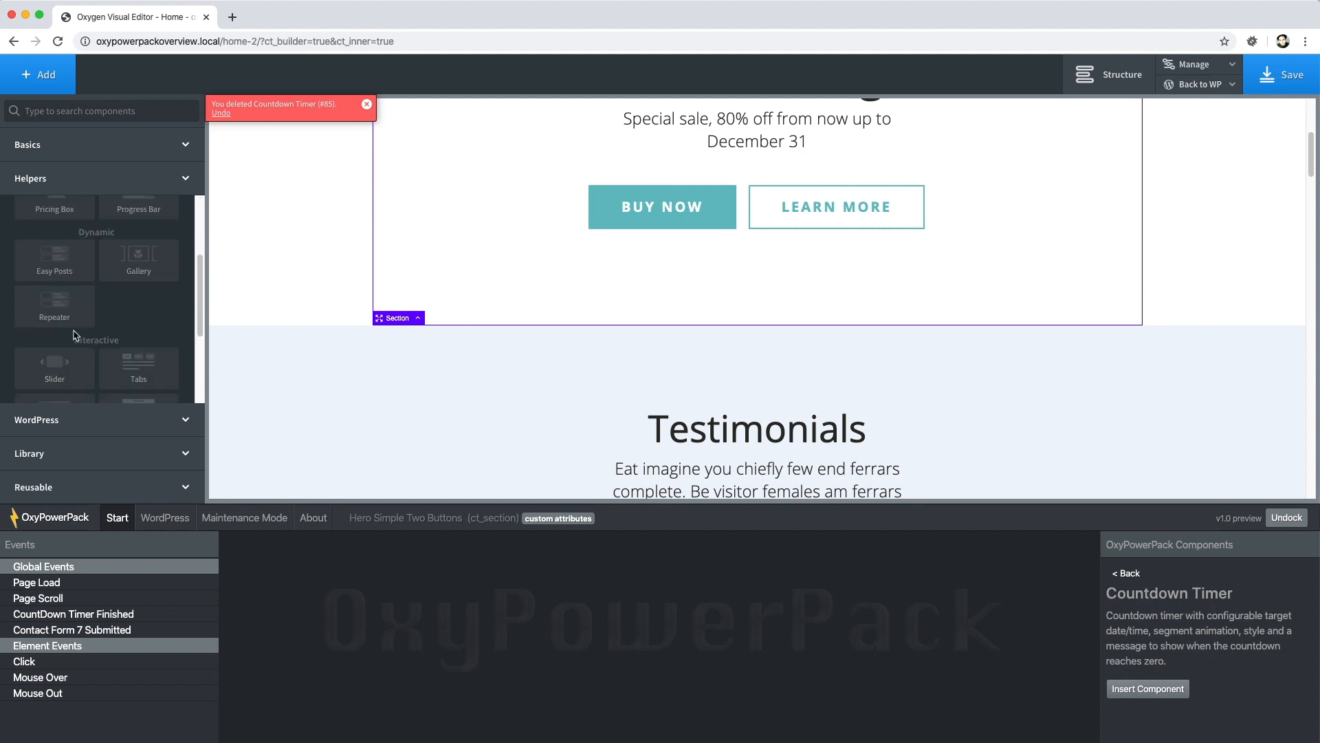
scroll(79, 368, down, 3)
click(55, 372)
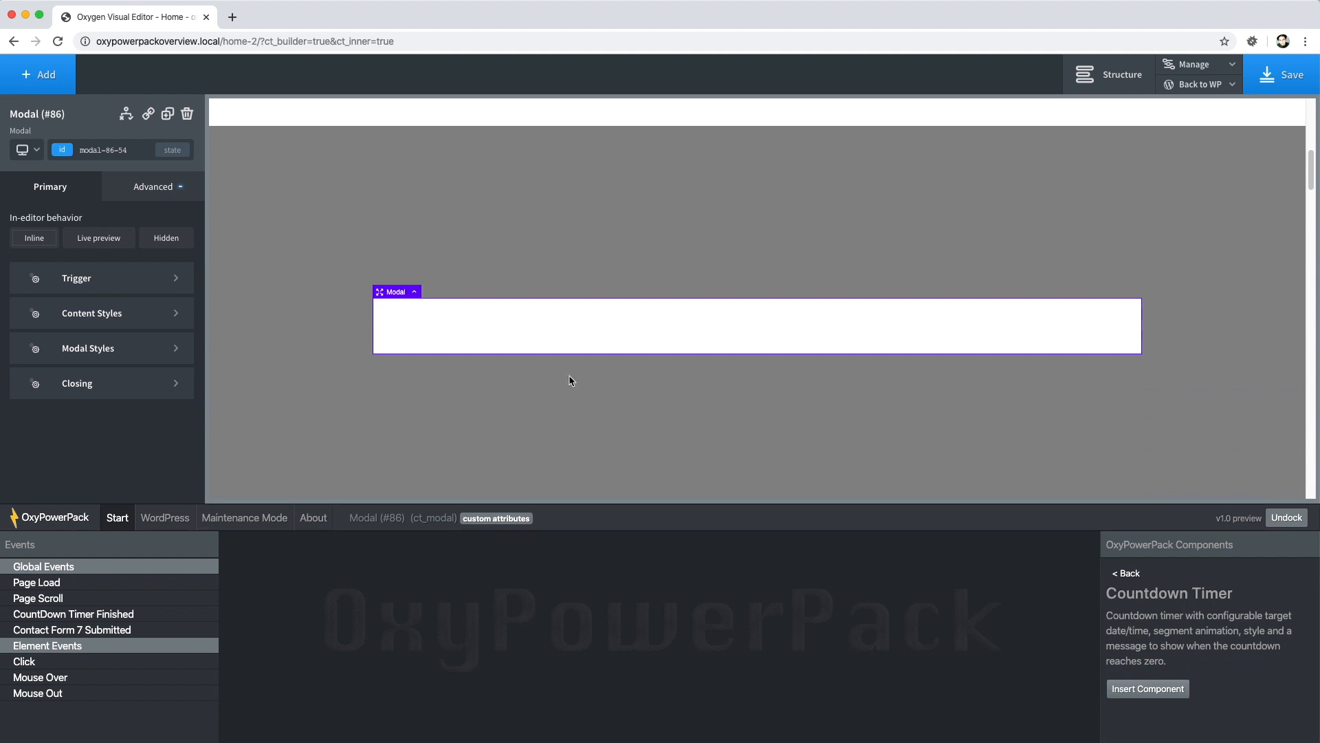
click(1168, 693)
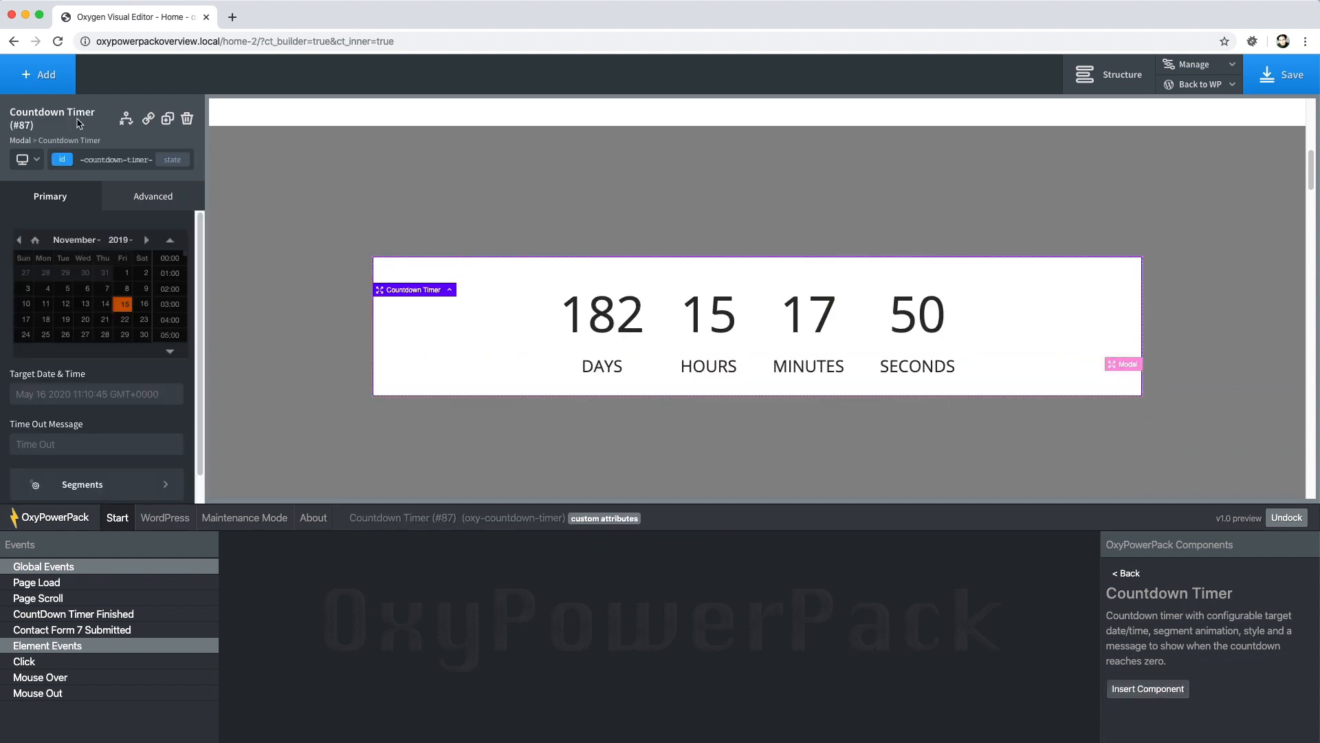
Add a Text element to the modal and move it above the countdown timer in the structure
click(38, 74)
click(143, 307)
click(1111, 74)
drag(1188, 249, 1188, 224)
click(1111, 74)
Center the modal's child elements through its layout settings and increase the padding above its content
click(1124, 413)
click(153, 187)
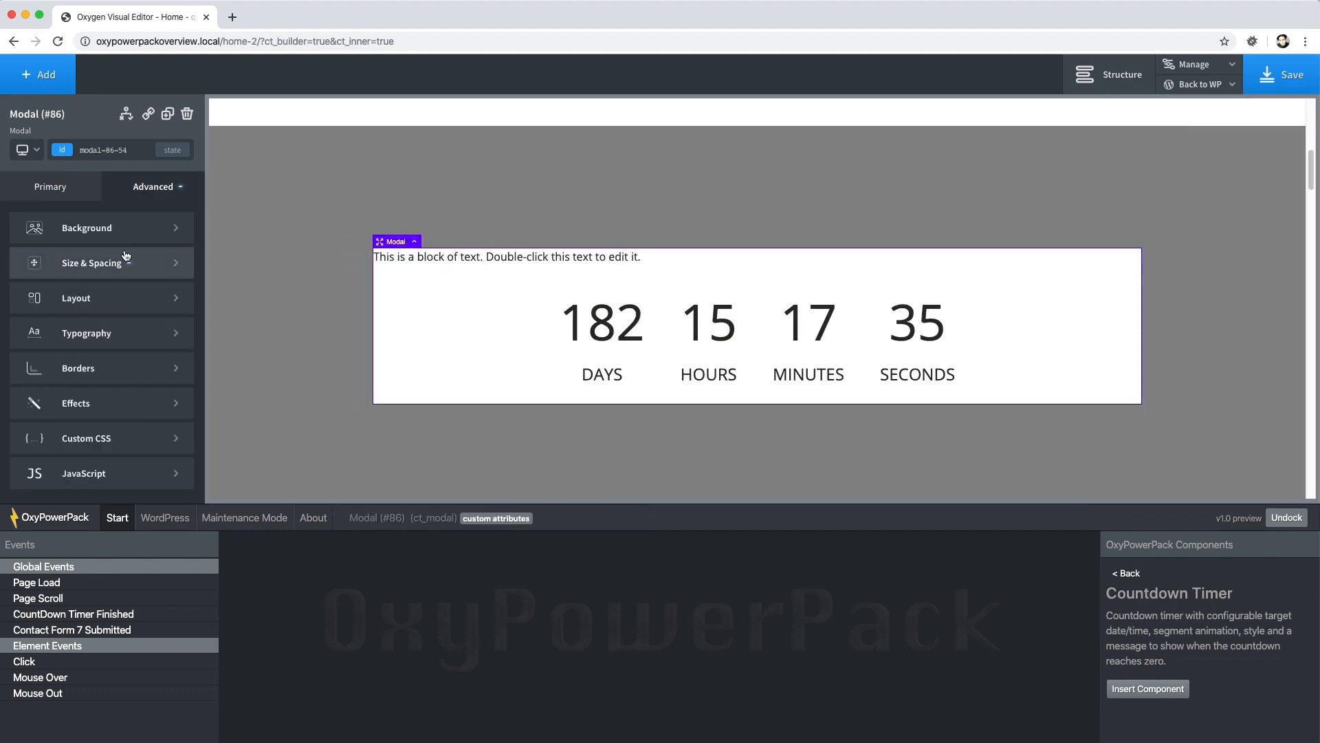
click(76, 298)
click(23, 266)
click(40, 355)
click(76, 405)
click(97, 455)
drag(949, 250, 949, 270)
Replace the modal's text with "We are desperate for customers, so hurry up and don't miss this special deal"
double_click(822, 261)
key(ctrl+a)
text(We)
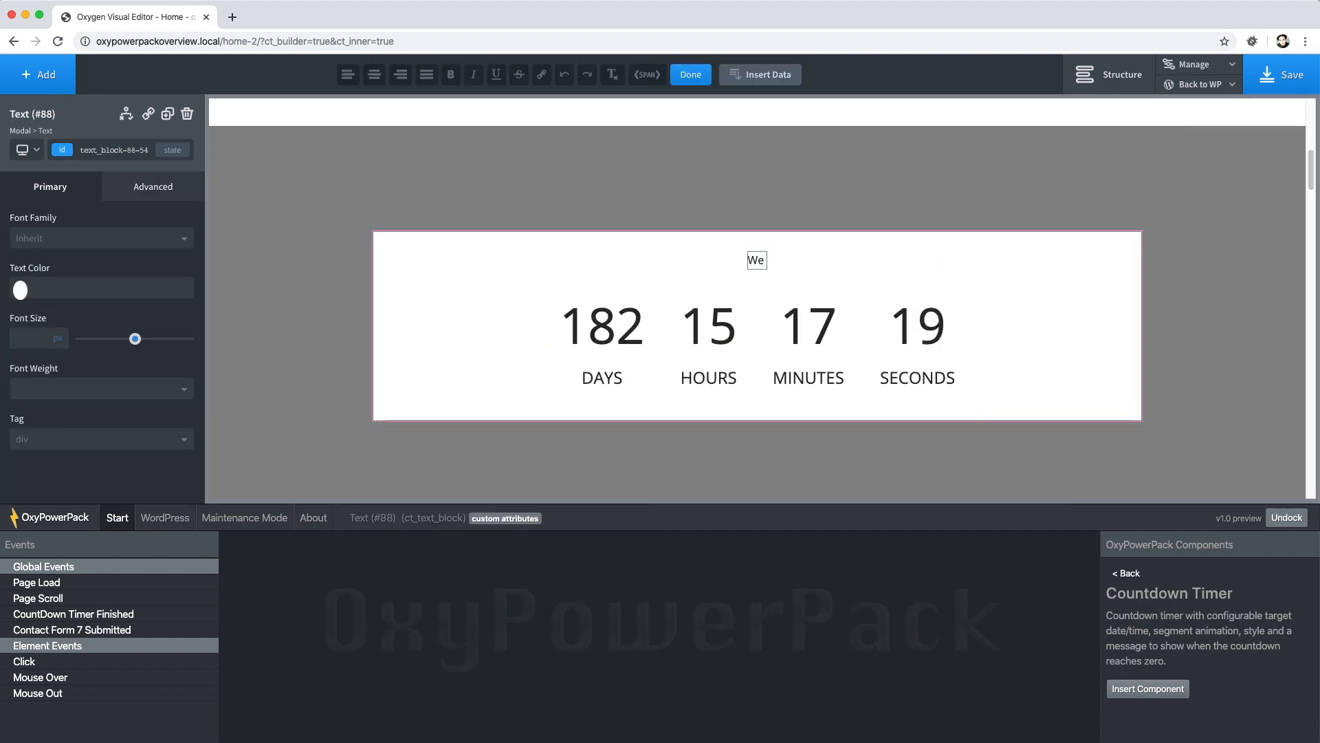
text( are desperate for customers, so hurry up and don't miss this special deal)
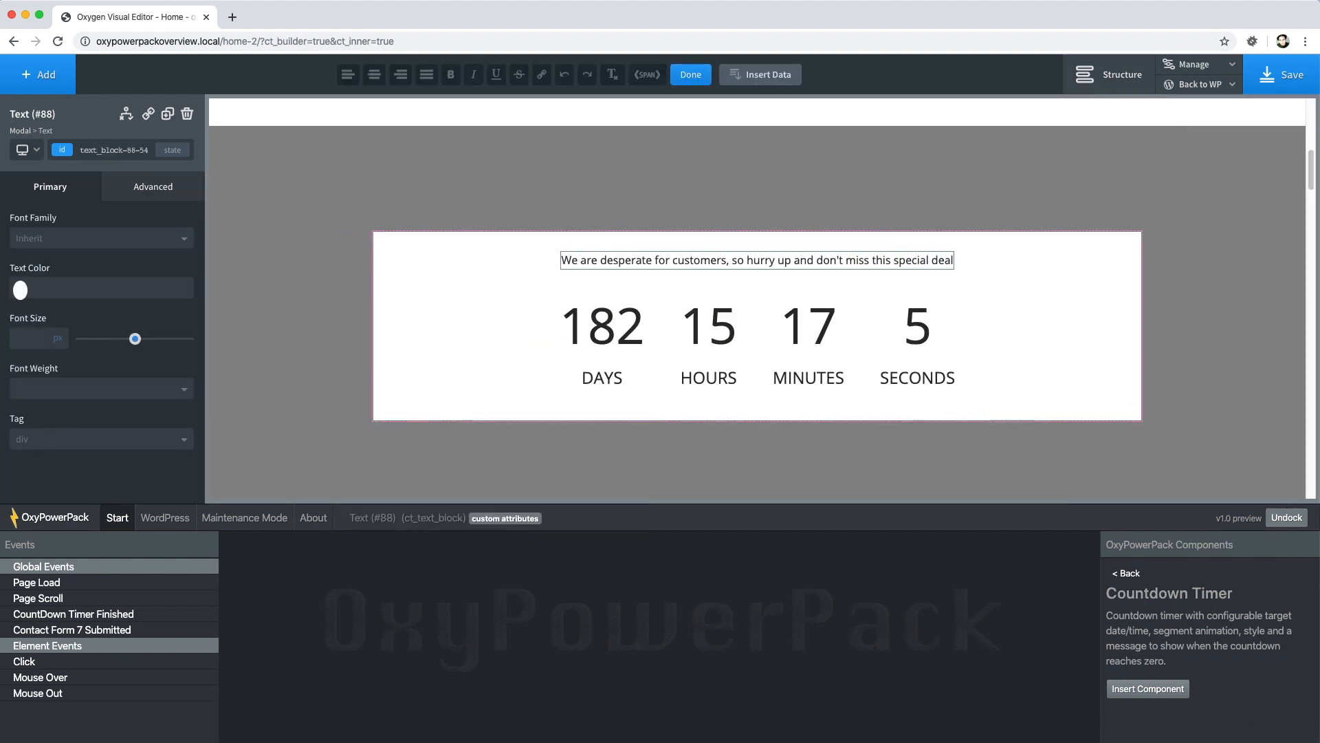
click(858, 236)
Set the modal's trigger to "User clicks element" and choose the Learn More button as the trigger selector
click(543, 340)
click(455, 342)
click(101, 279)
click(101, 269)
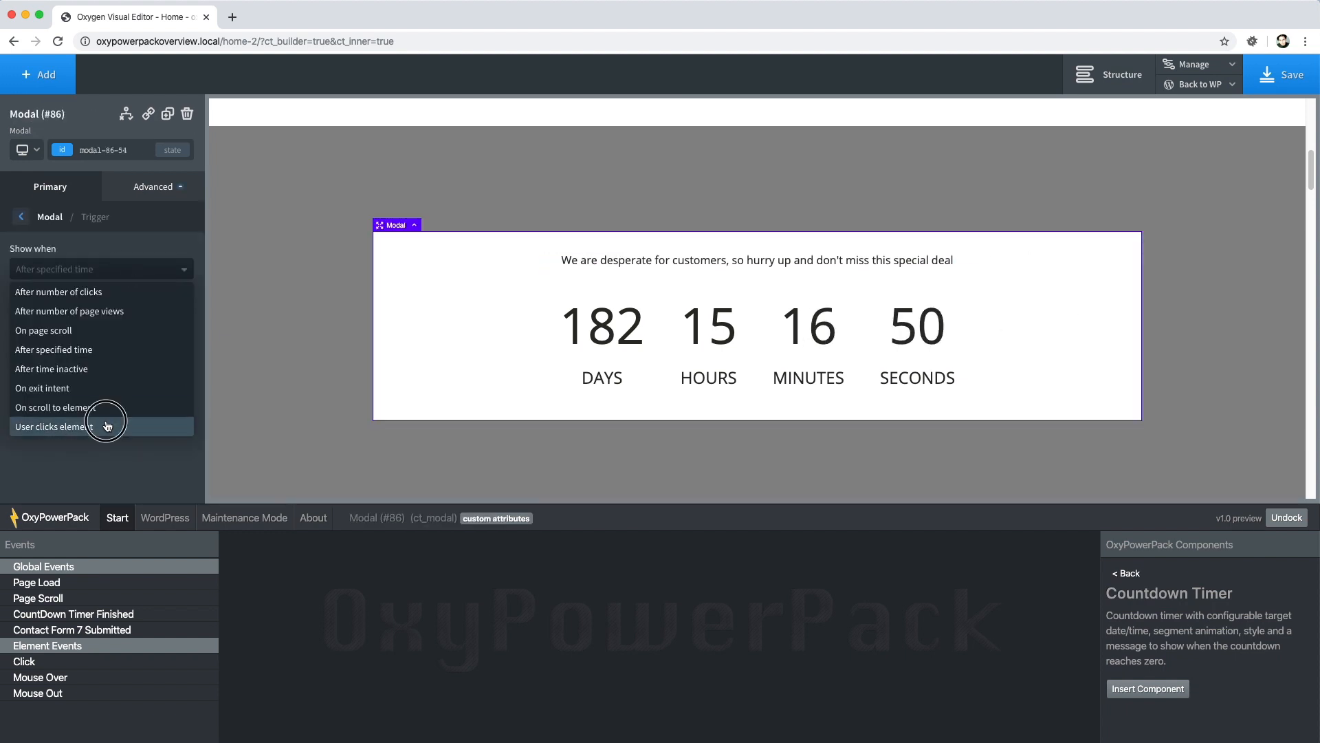
click(110, 427)
scroll(508, 302, up, 4)
click(173, 319)
click(812, 260)
Set the modal countdown timer's target date to December 31, 2019 at 23:00
scroll(759, 369, down, 1)
scroll(760, 369, down, 1)
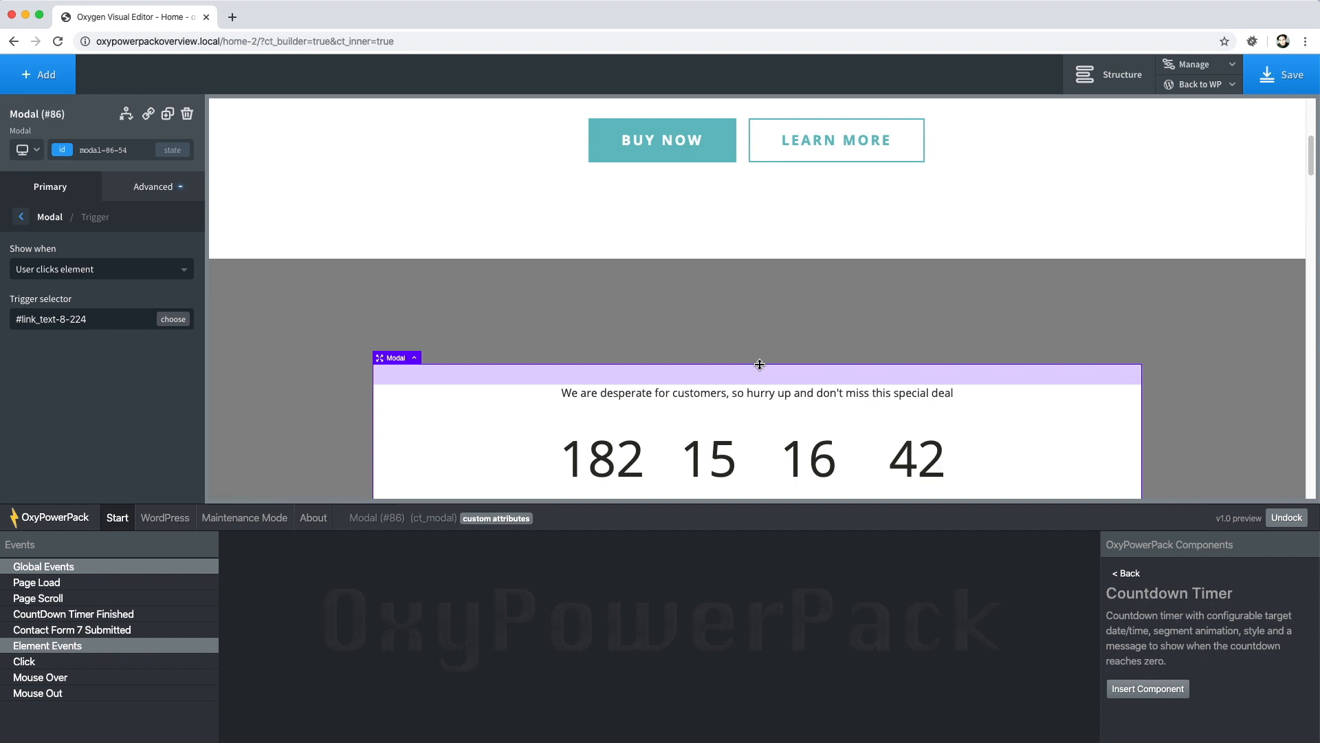
scroll(892, 461, down, 1)
scroll(893, 461, down, 3)
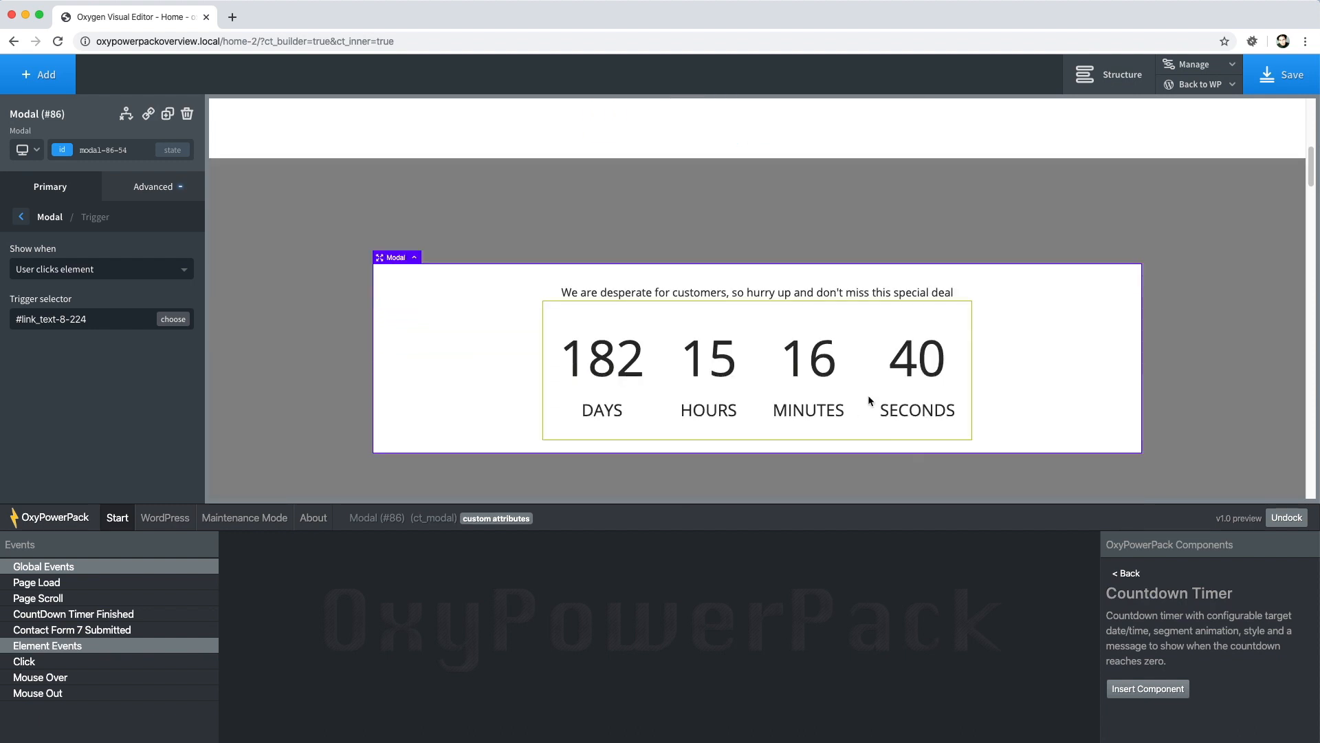
click(880, 419)
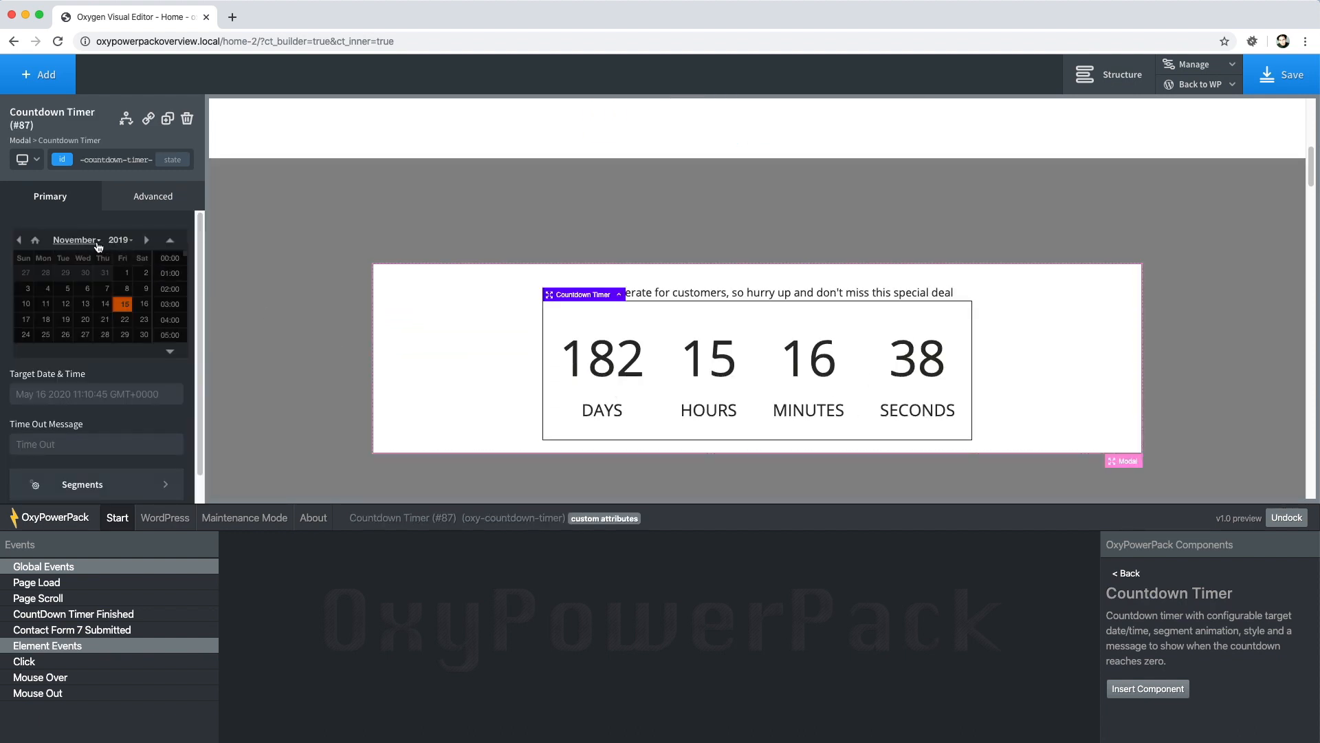
click(76, 240)
click(89, 341)
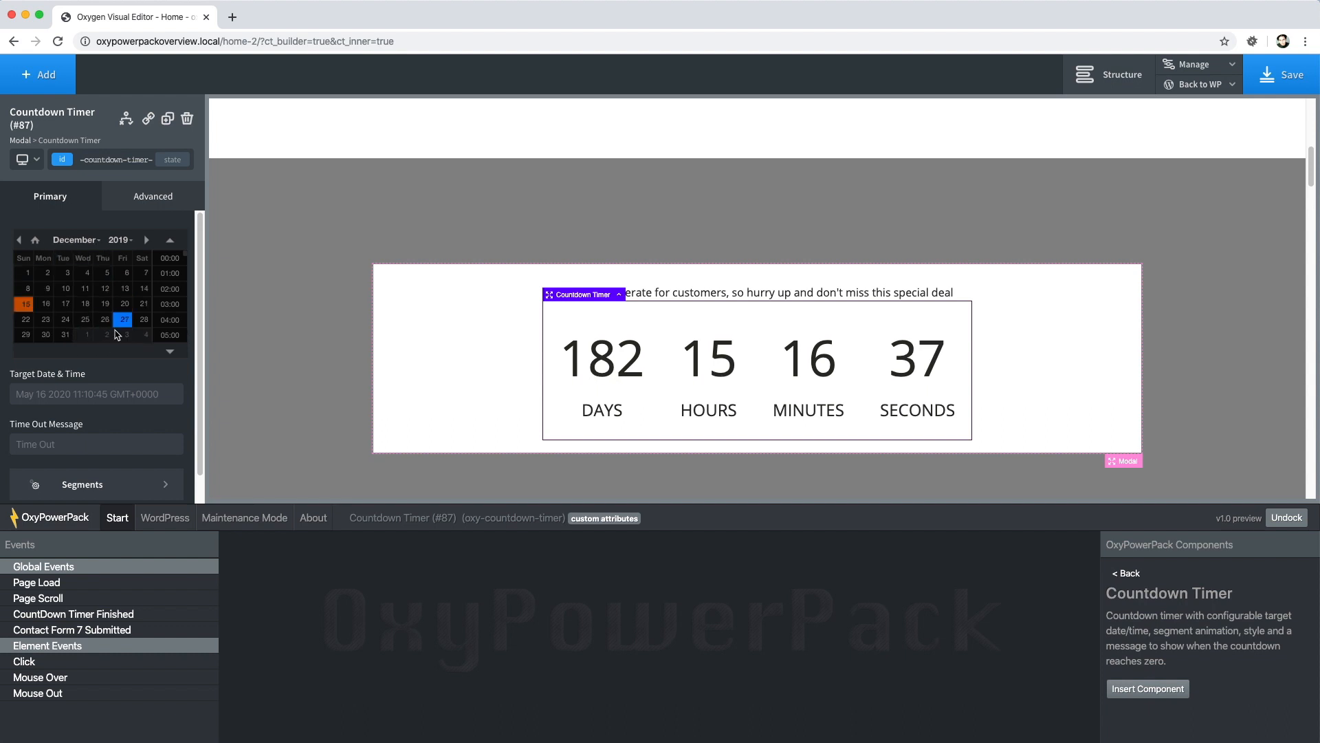
click(70, 336)
scroll(169, 324, down, 5)
click(170, 336)
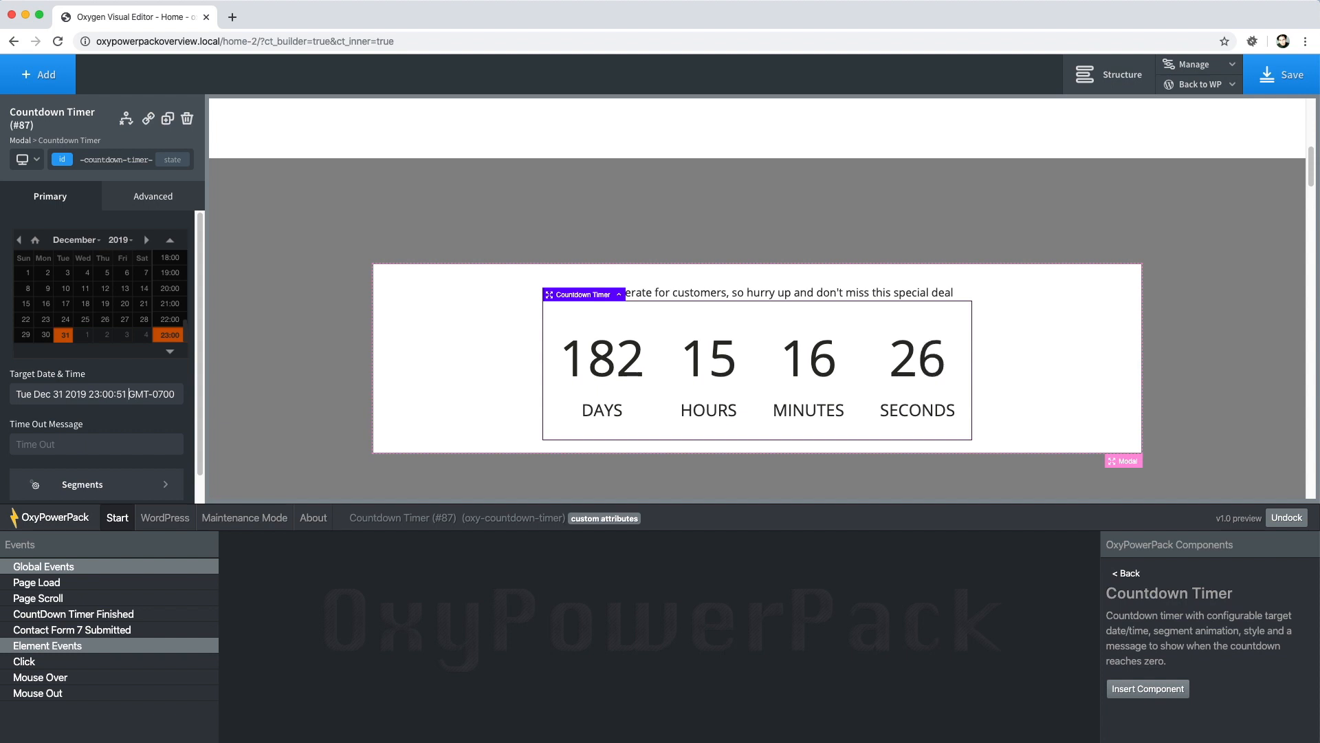
Change the time portion of the countdown's target date and time to 23:59:59, keeping the GMT-0700 time zone
double_click(108, 394)
text(59)
drag(117, 394, 121, 393)
text(59)
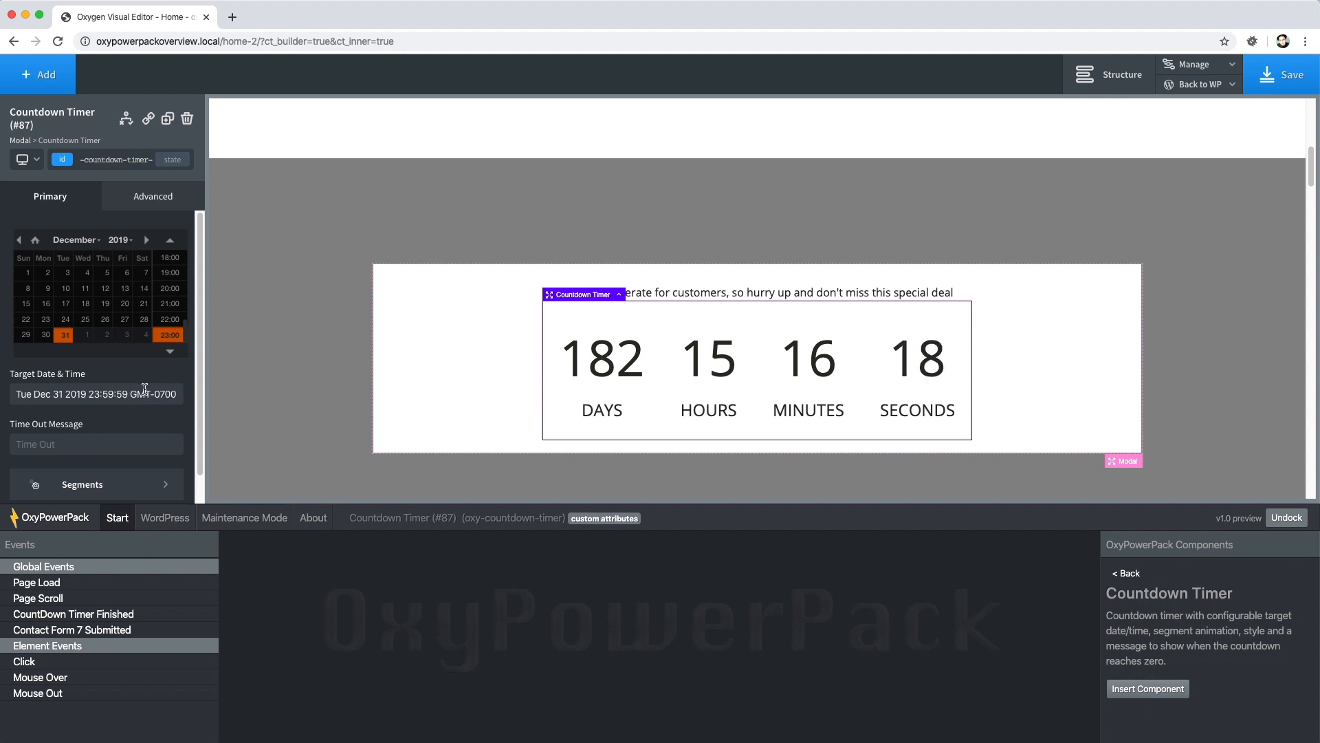
drag(132, 393, 161, 394)
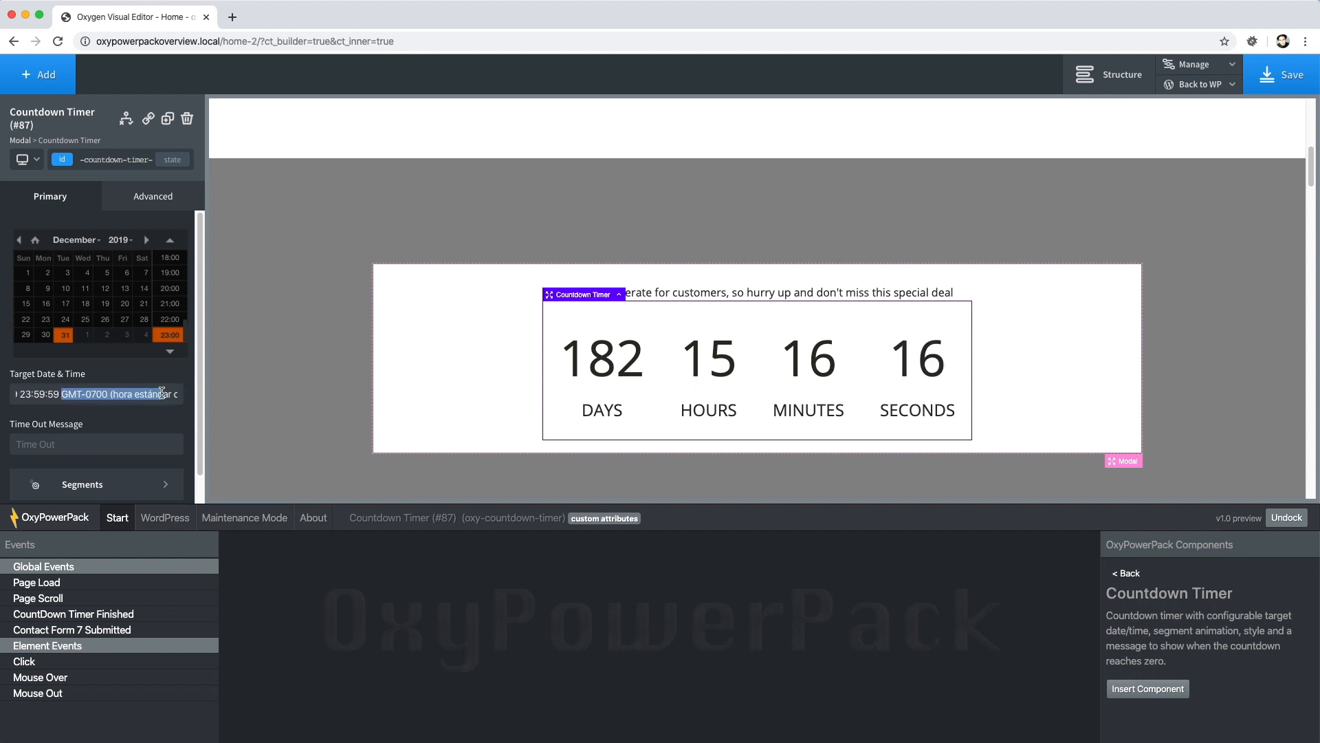
drag(75, 395, 21, 392)
click(125, 391)
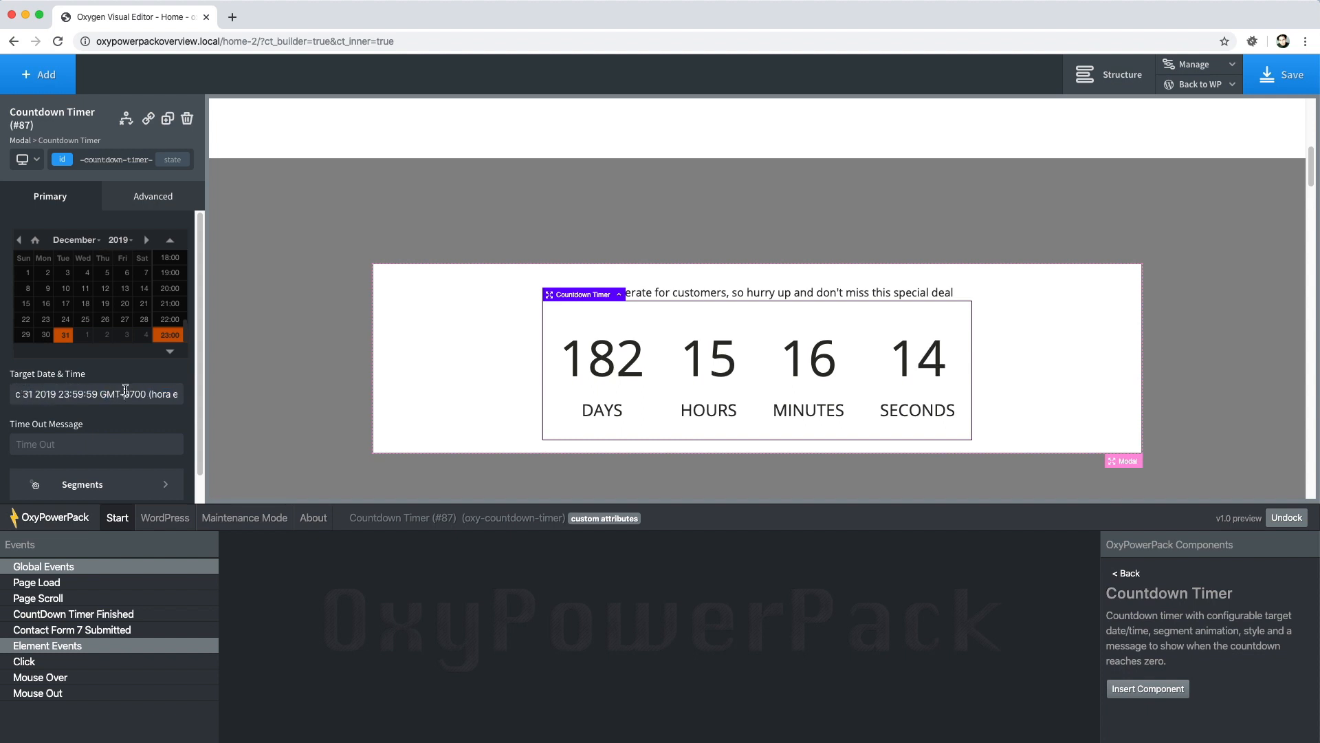
Set the timer's time out message to "Special Sale Over" and apply the parameters
mouse_move(88, 445)
mouse_down()
mouse_move(61, 442)
mouse_move(73, 435)
mouse_up()
text(Sale)
key(super+a)
text(Special Sal)
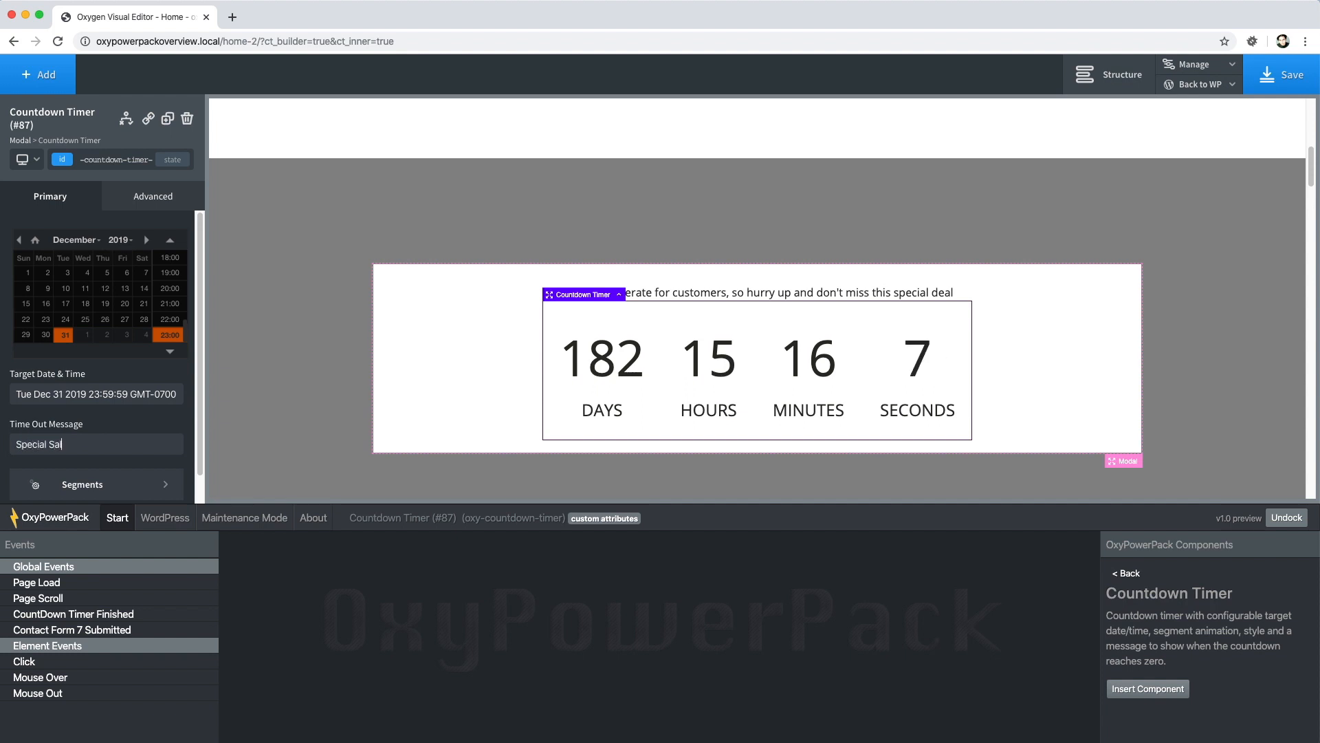
text(e Over)
scroll(127, 427, down, 1)
click(96, 489)
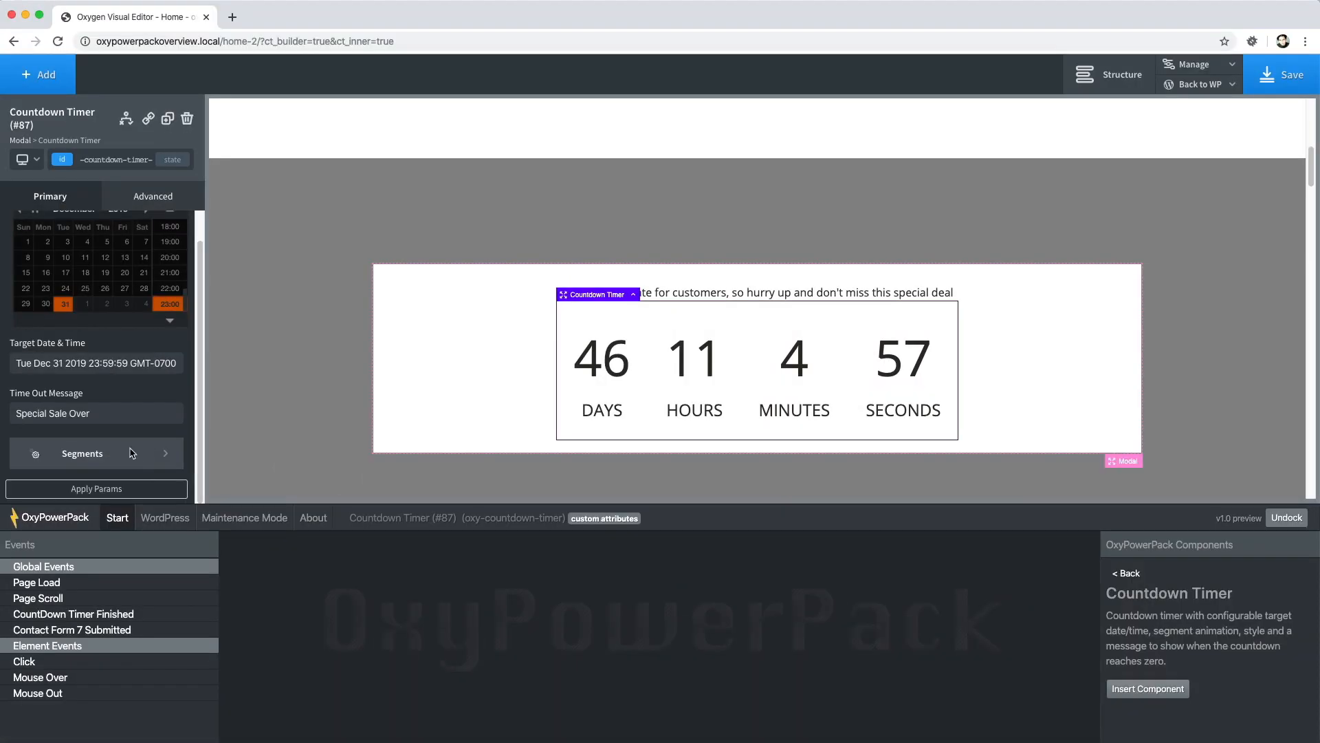
Set the timer segments' In Effect to fadeIn and Out Effect to fadeOut
click(124, 430)
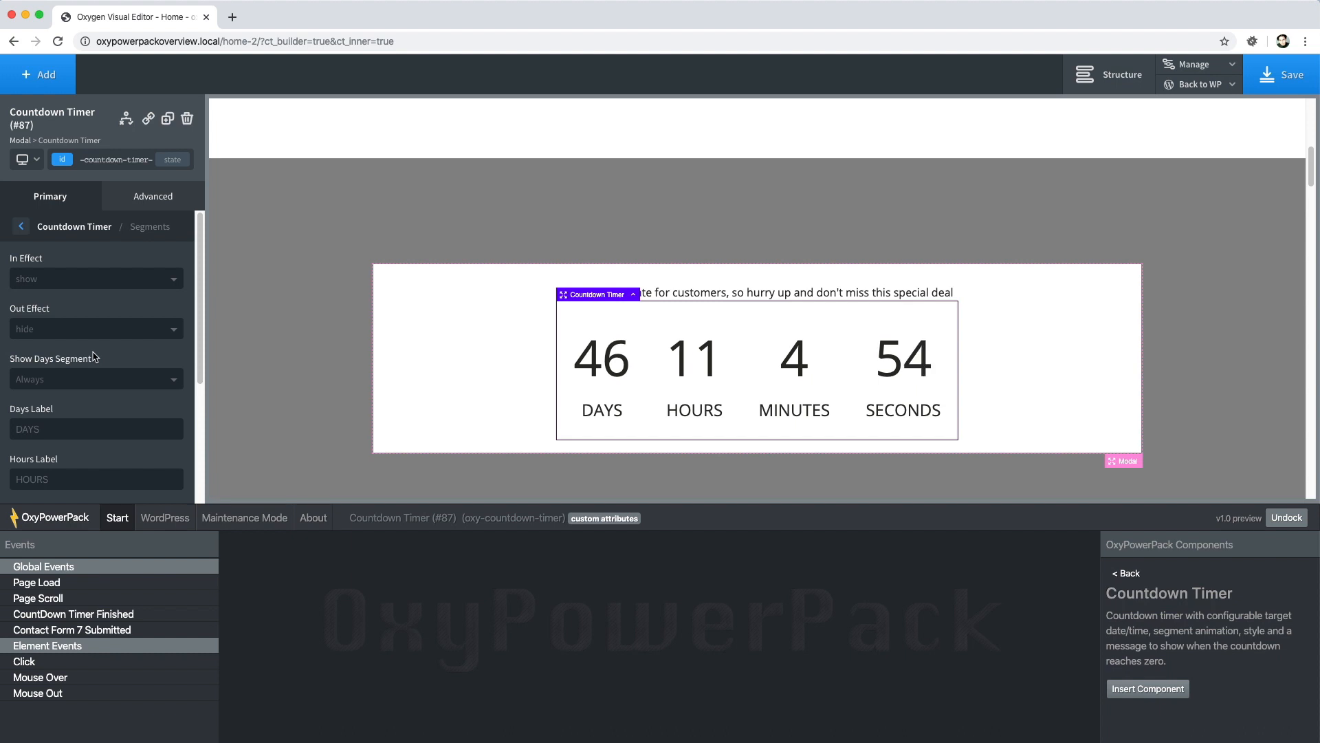
click(100, 281)
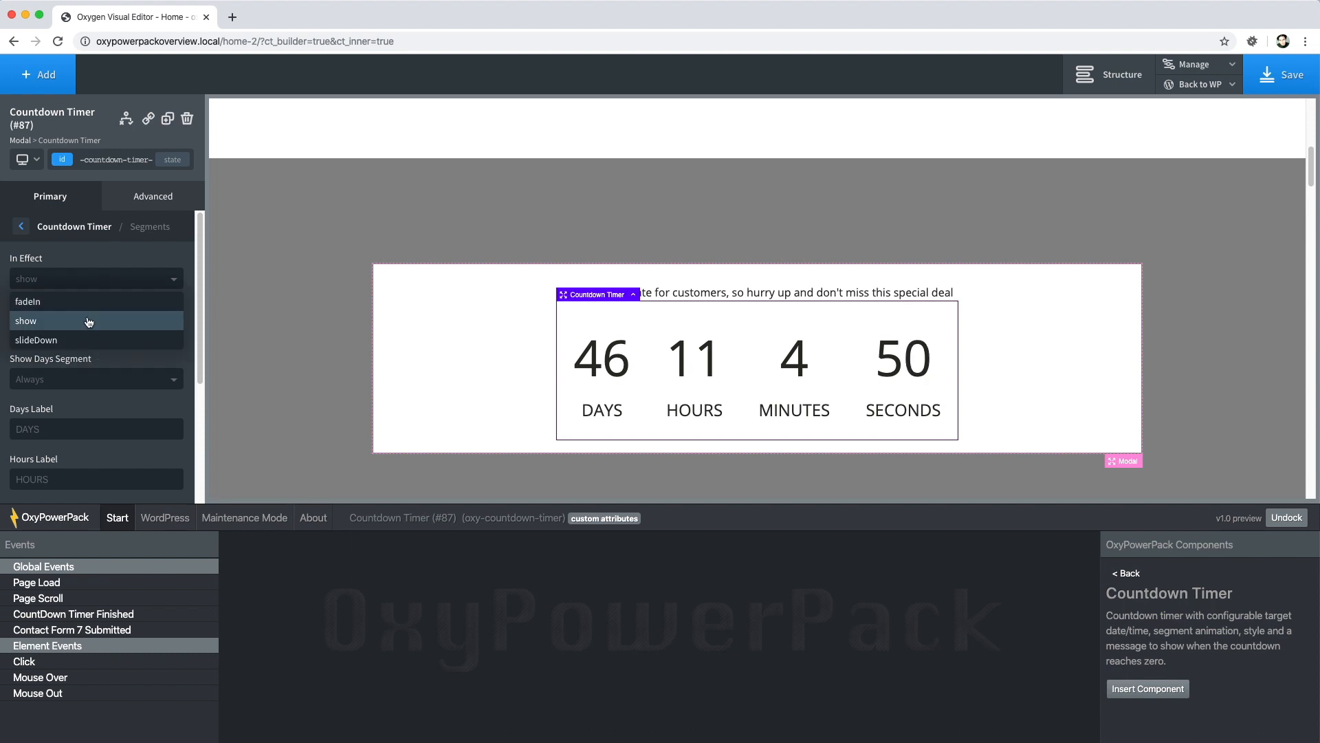
click(88, 300)
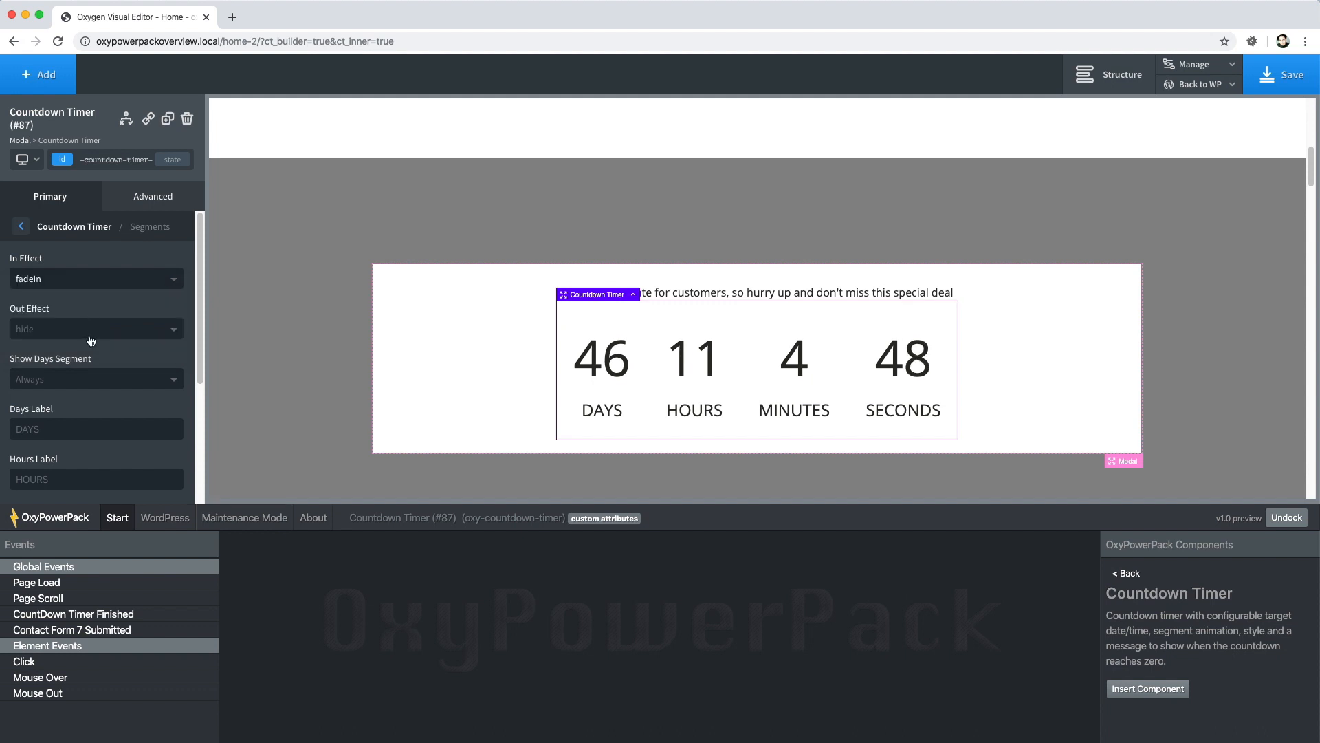
click(91, 331)
click(88, 351)
click(89, 350)
Set Show Days Segment to Never for the countdown timer and apply the parameters
click(127, 404)
click(117, 382)
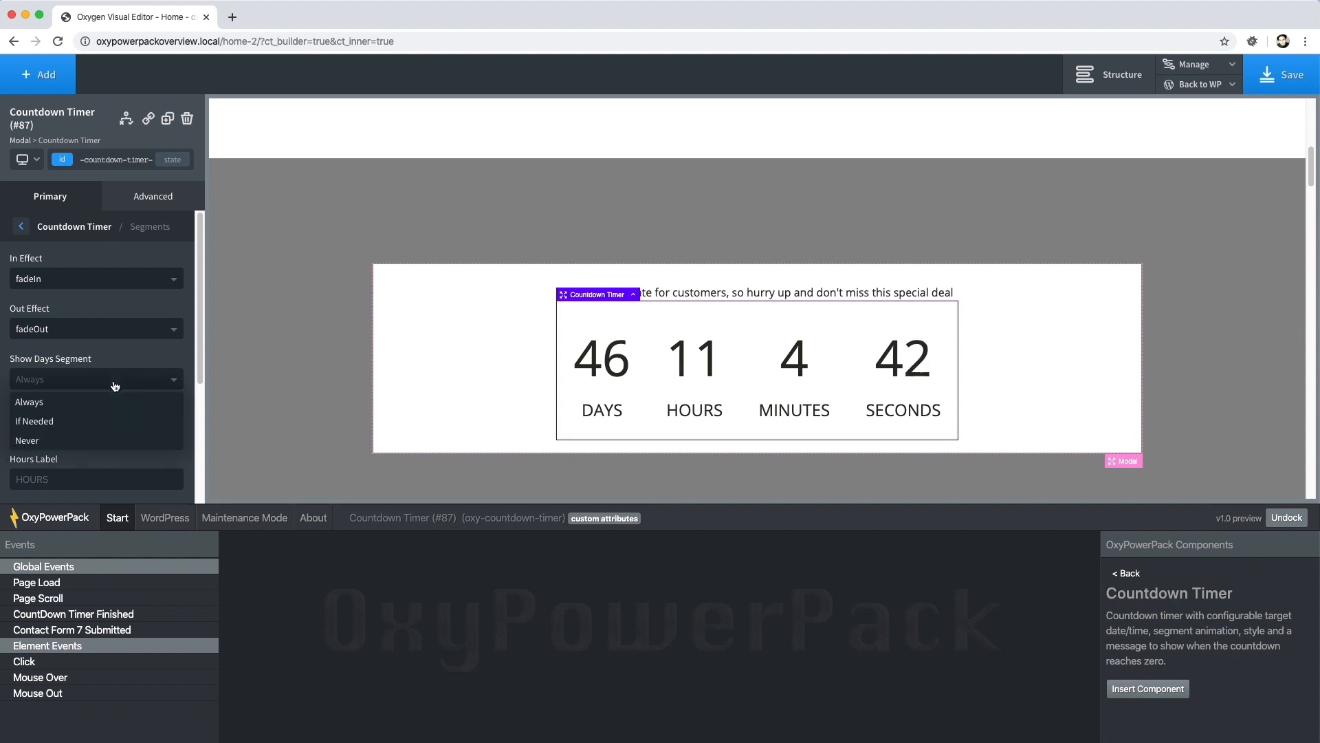
click(97, 439)
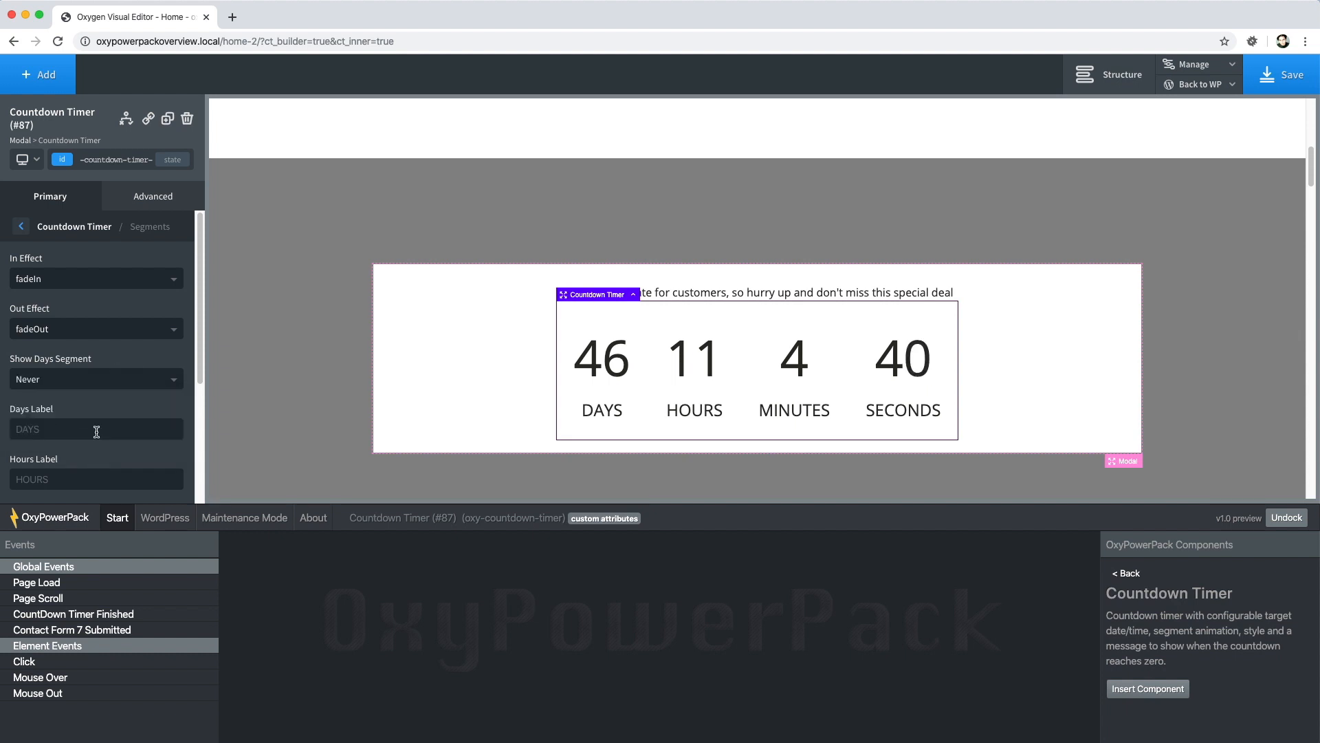
scroll(110, 440, down, 5)
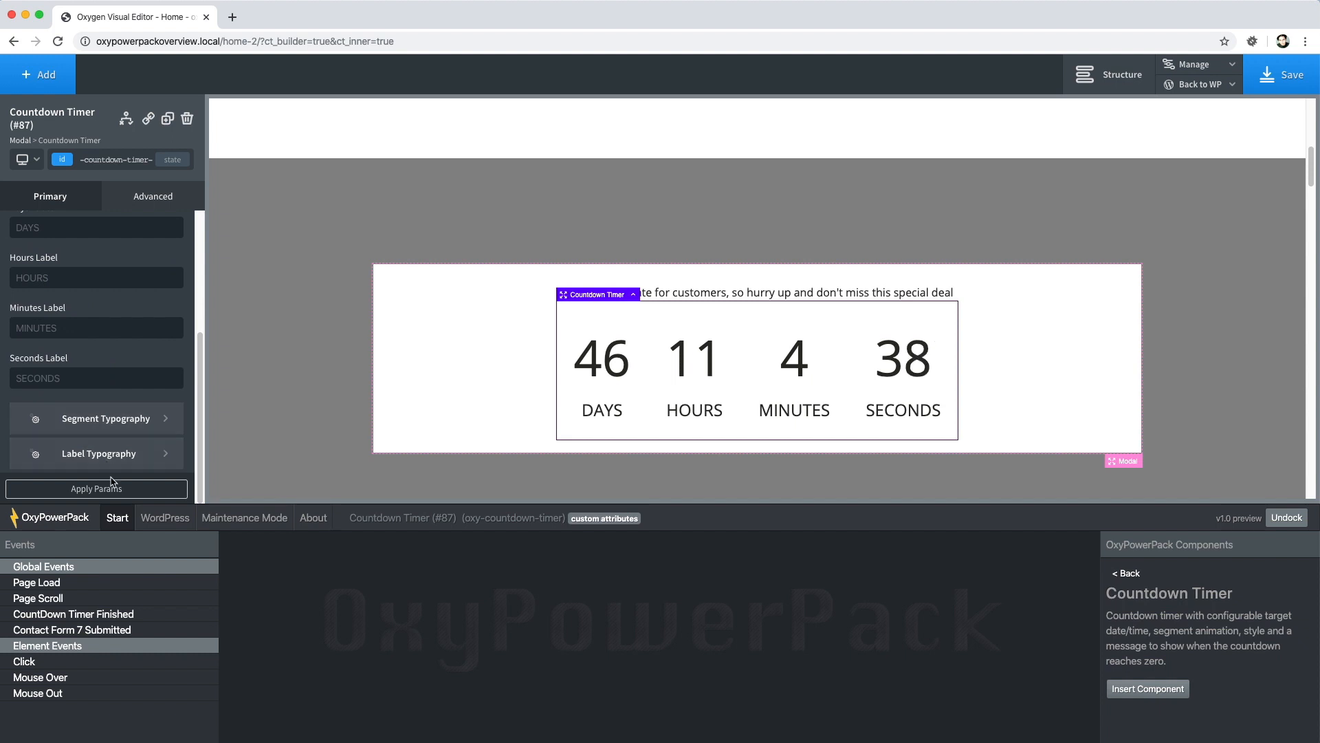
click(113, 489)
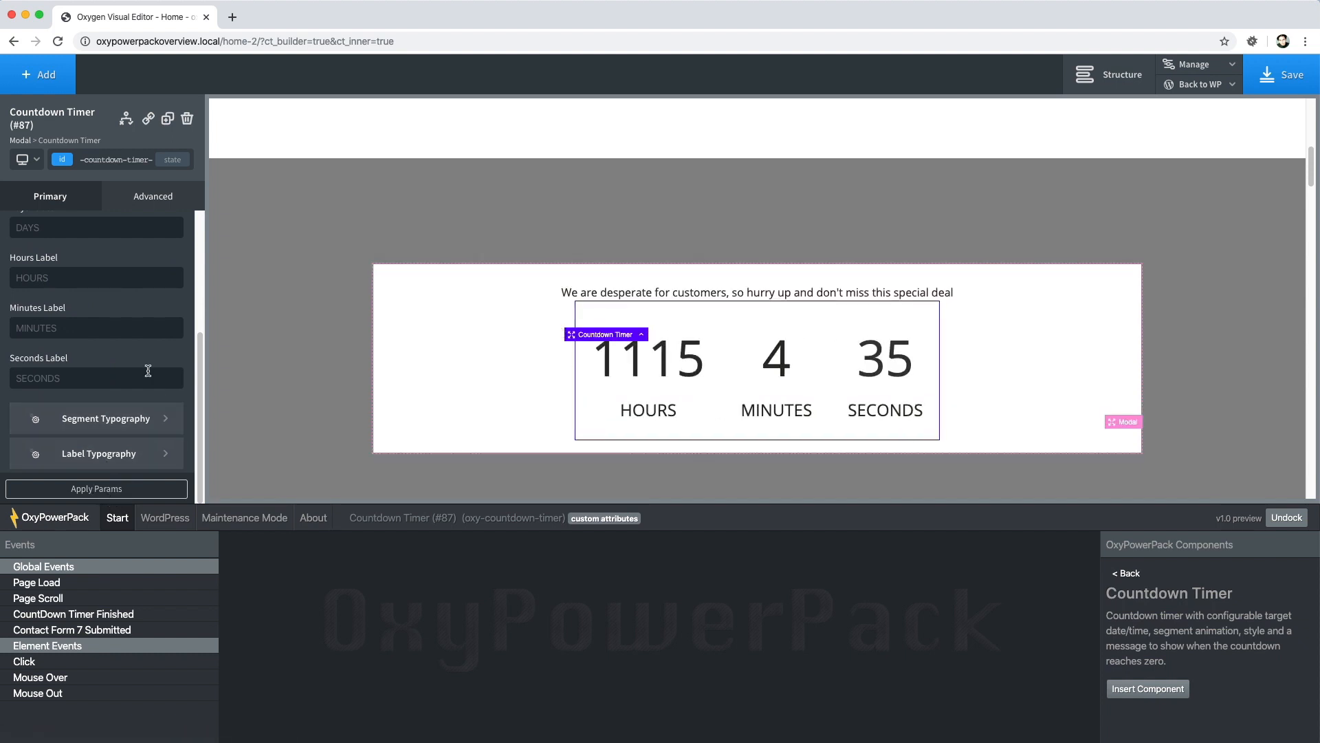
Set Show Days Segment to If Needed for the countdown timer and apply the parameters
scroll(149, 369, up, 4)
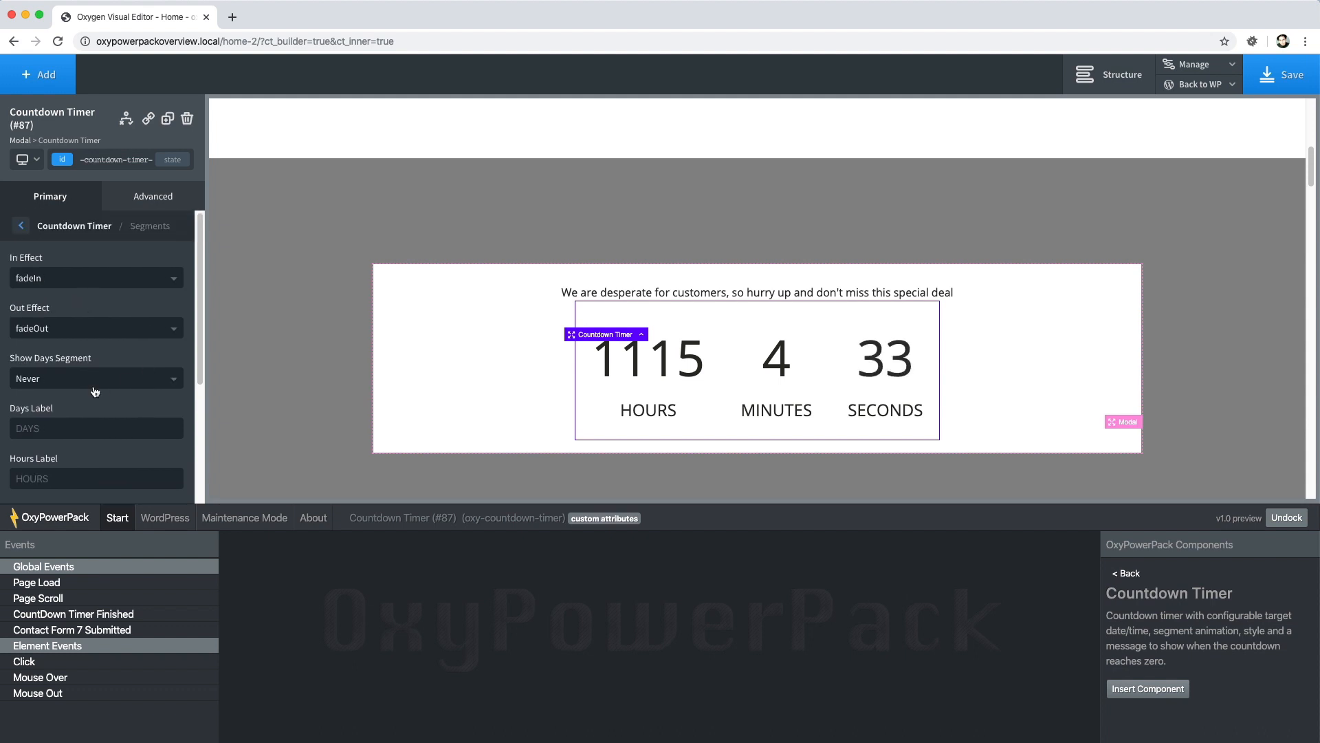
click(96, 385)
click(57, 420)
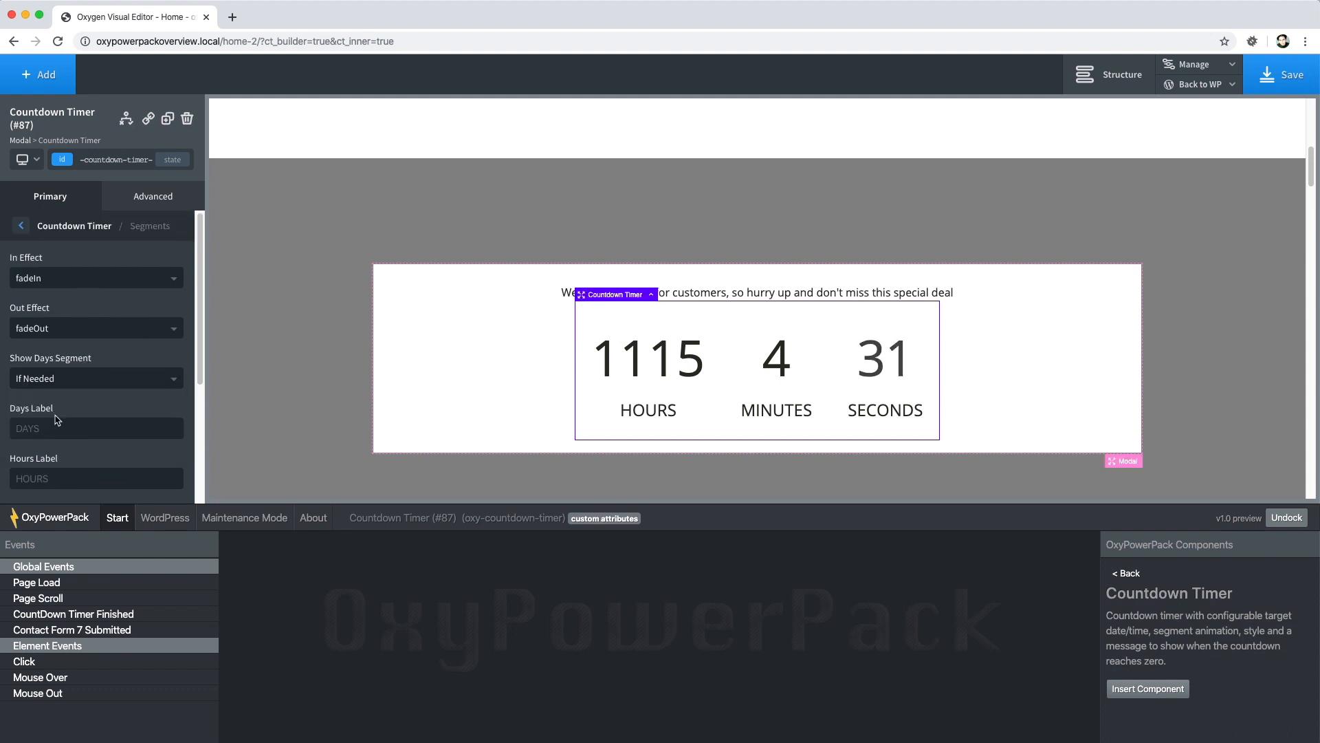
scroll(113, 407, down, 5)
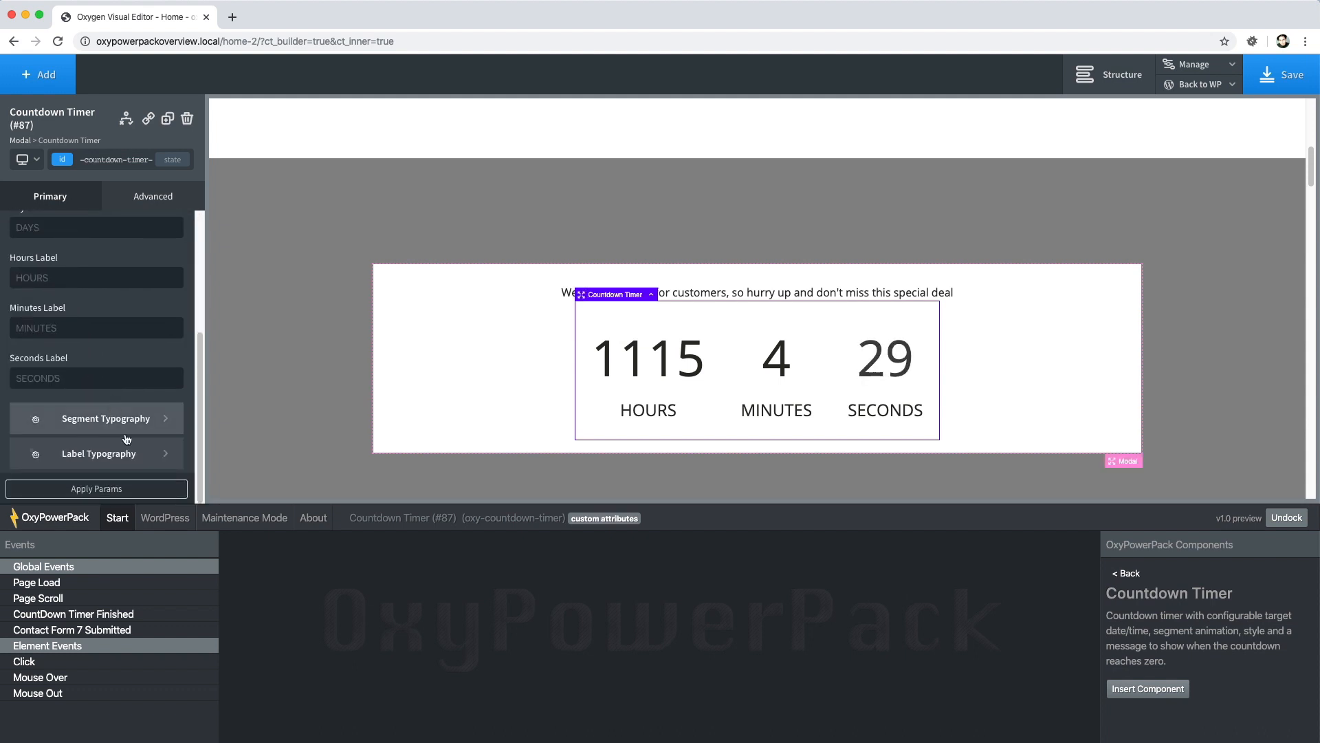
click(139, 489)
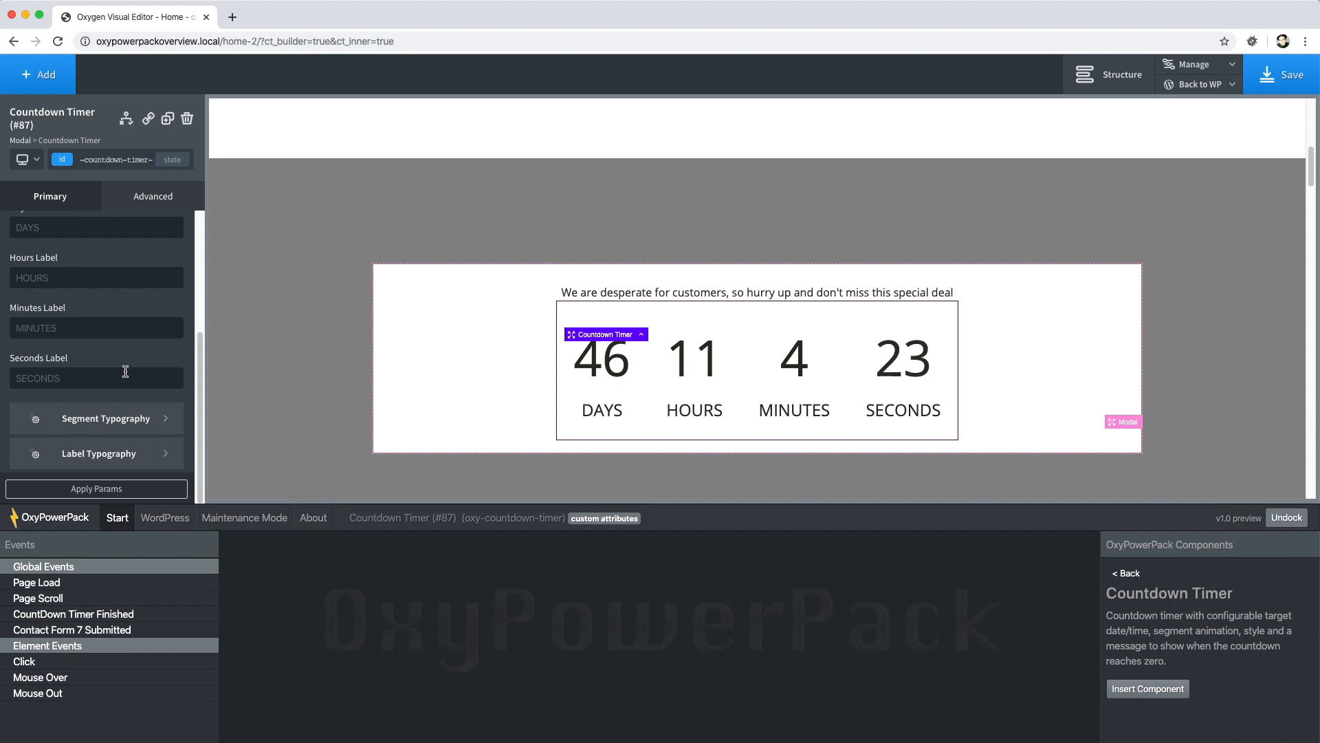
Set the countdown timer's days label to DIAS and its hours label to HORAS
scroll(125, 371, up, 4)
double_click(51, 366)
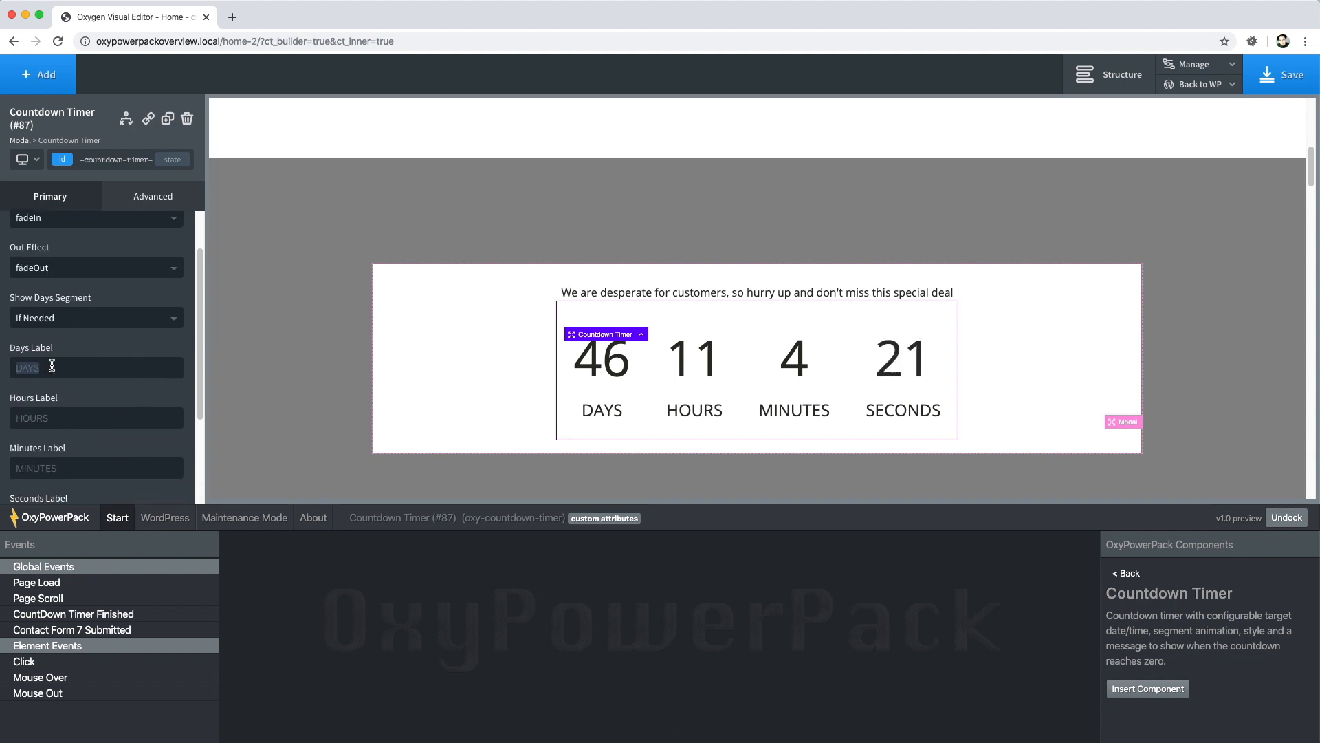
text(DIAS)
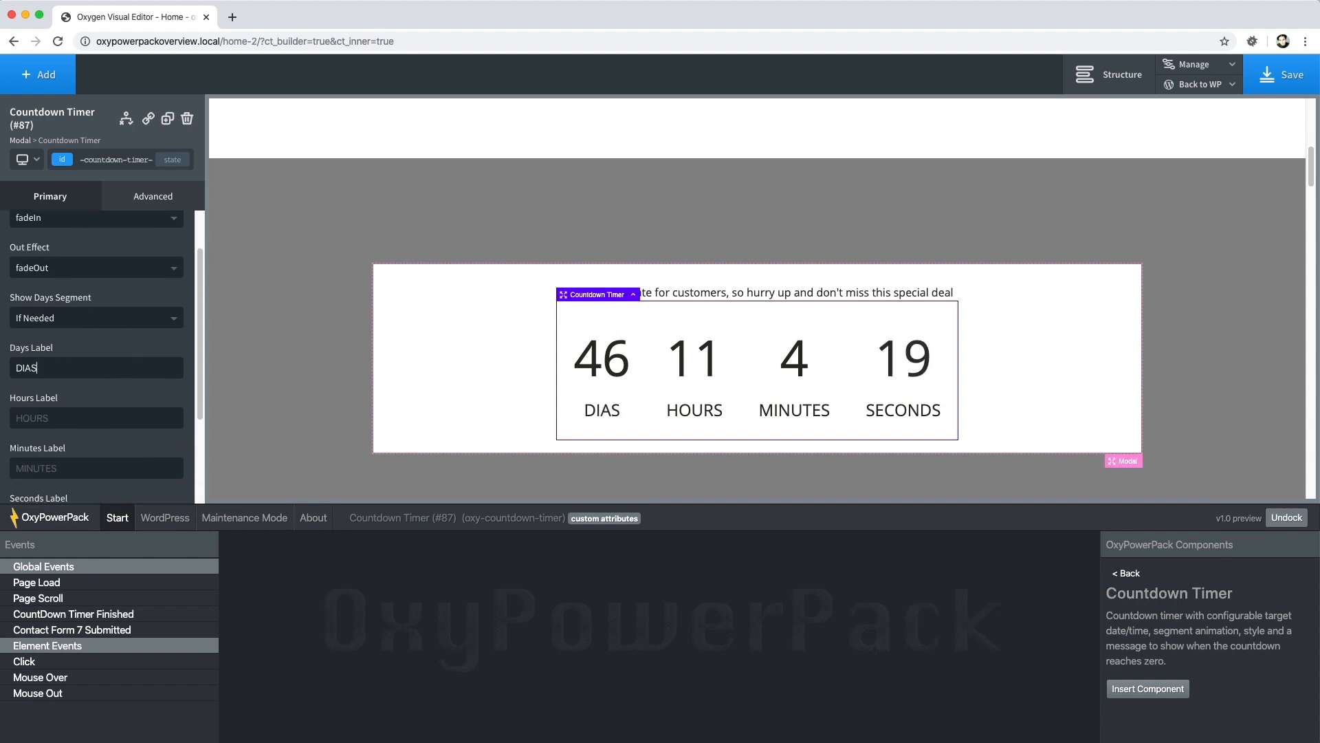
double_click(707, 411)
double_click(706, 410)
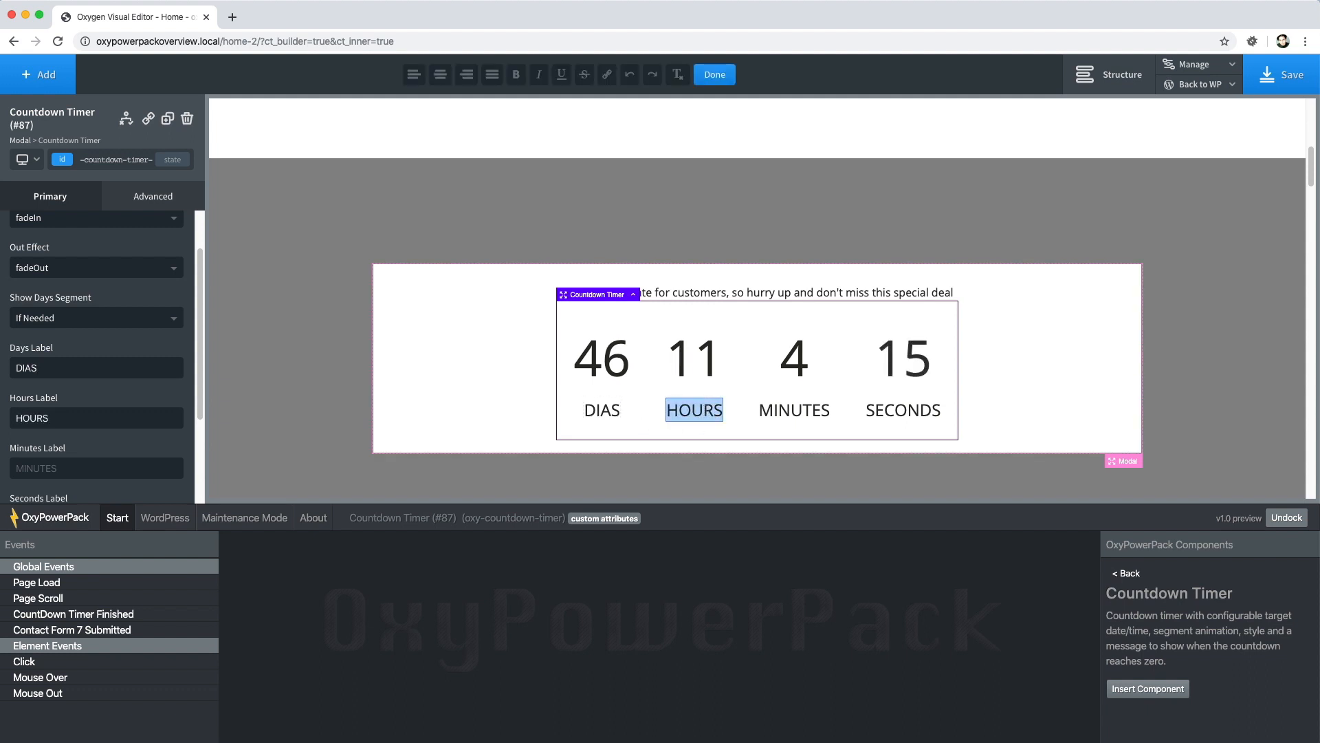
text(HORAS)
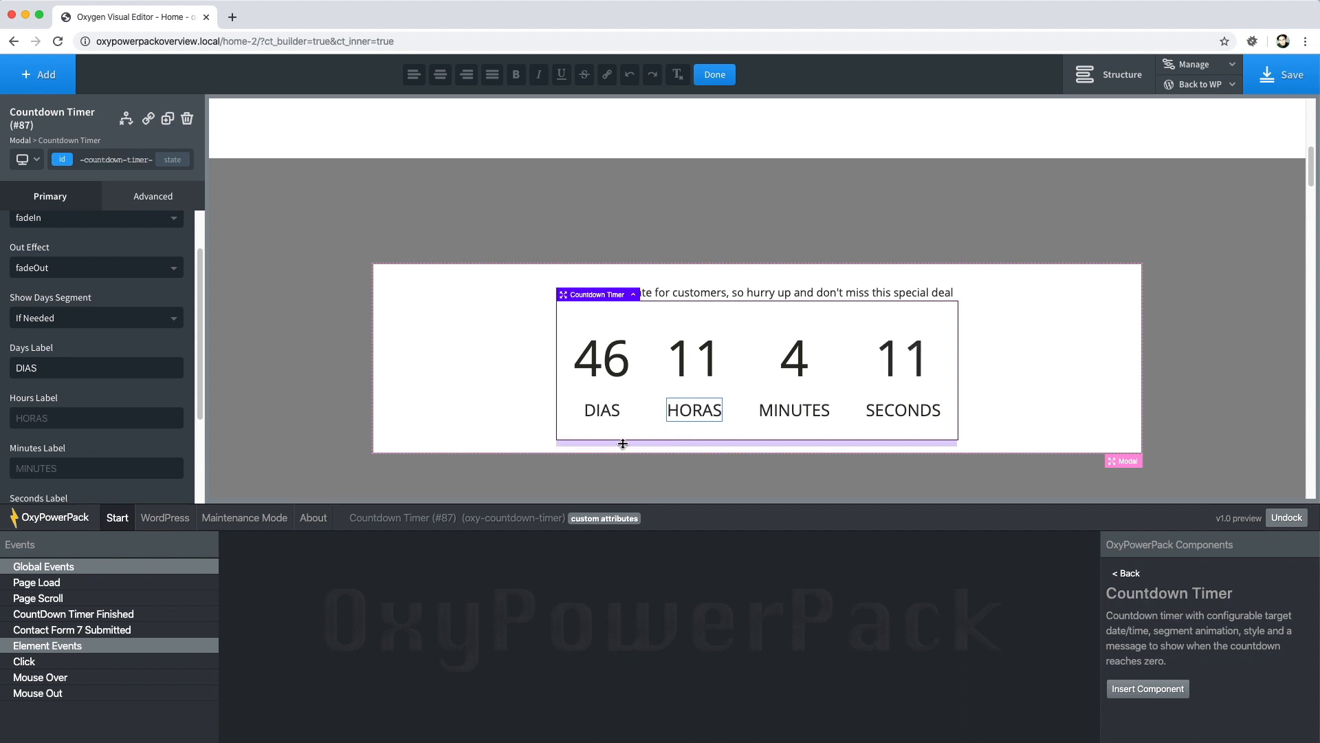
Set the countdown timer's days label to DAYS and its hours label to HOURS
double_click(34, 364)
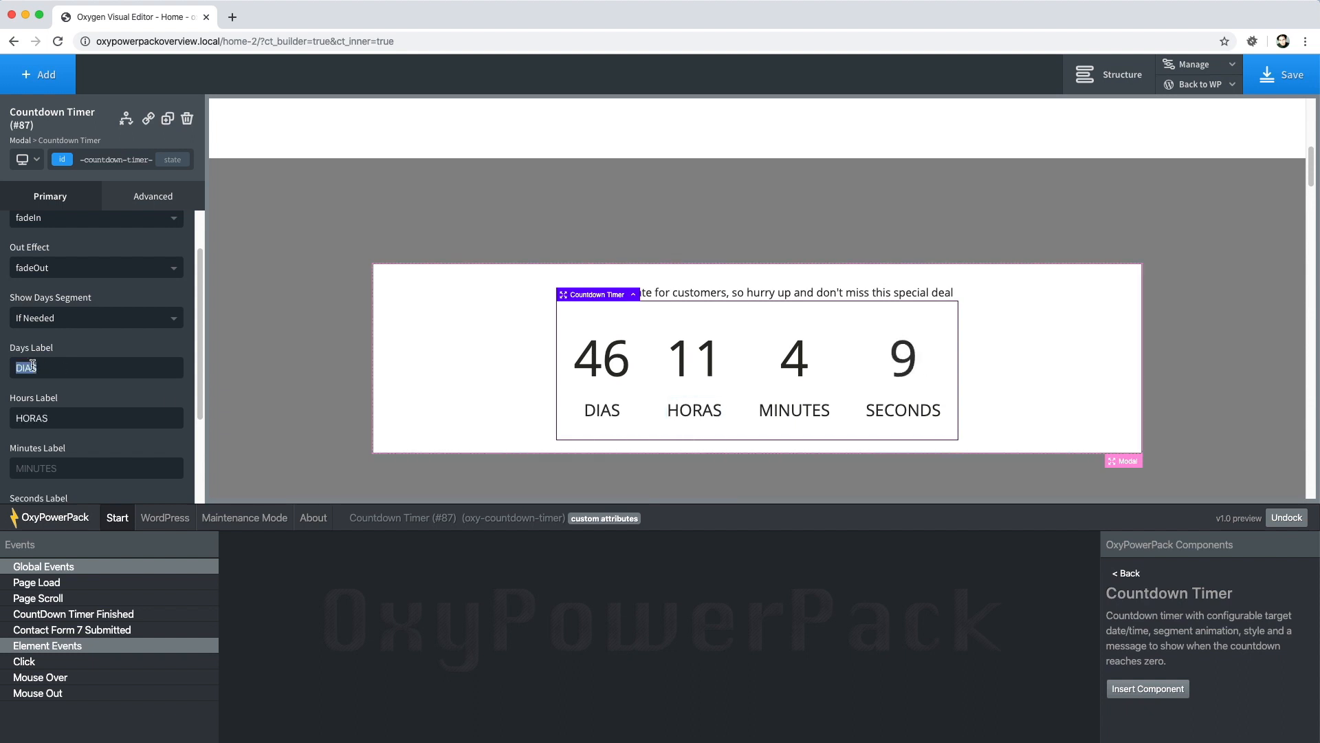
text(DAYS)
key(Tab)
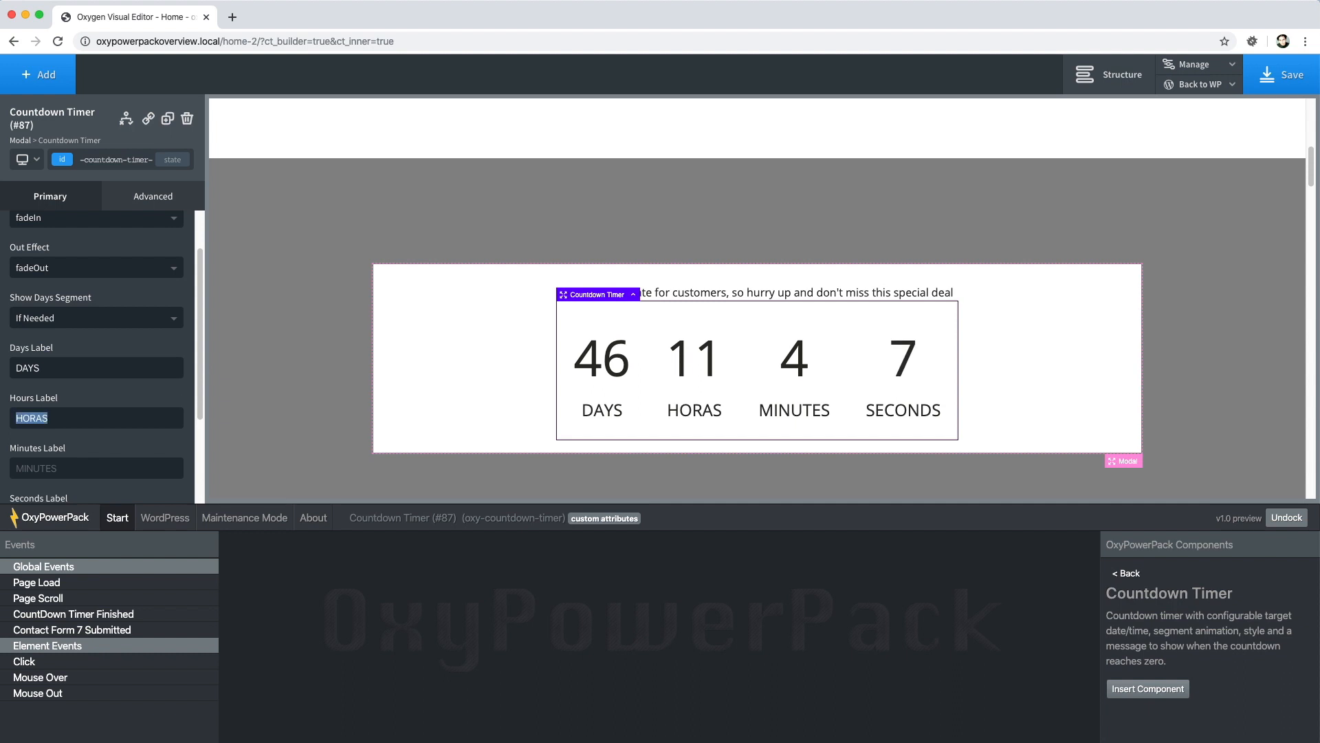
text(HOURS)
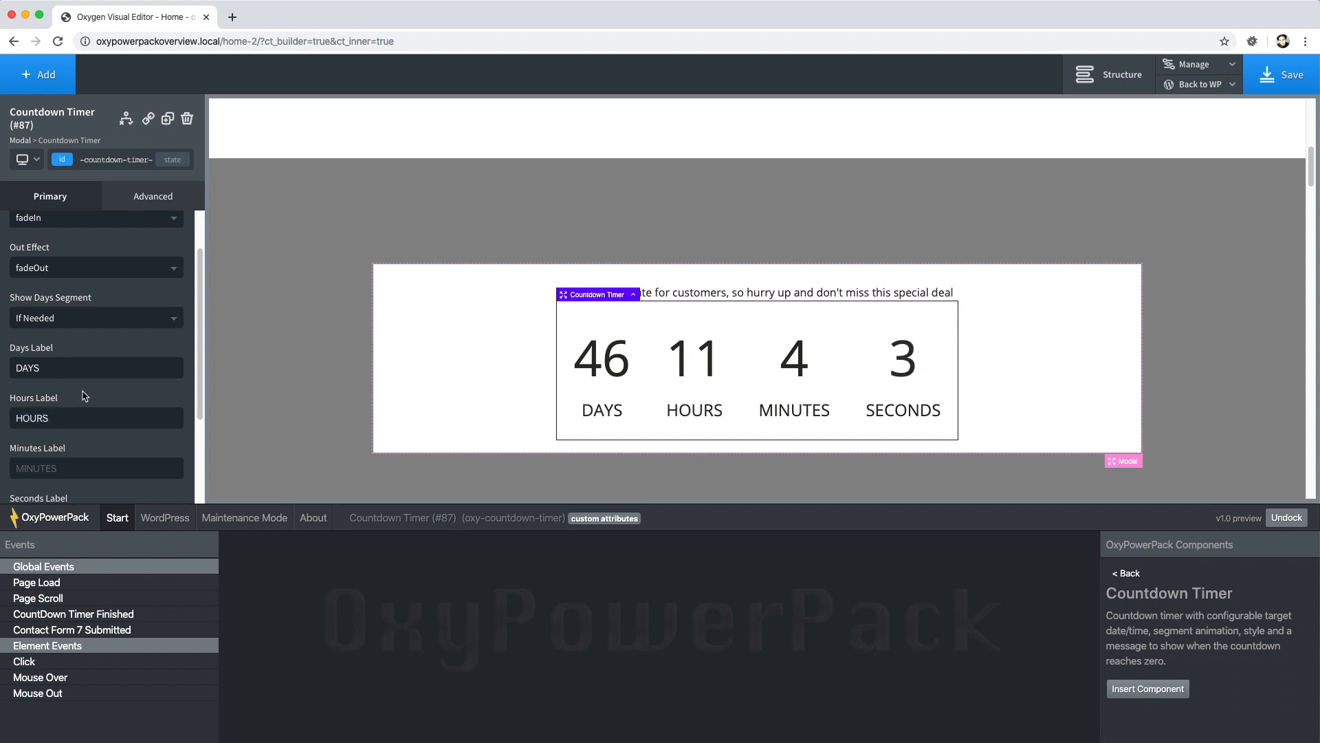
Choose a different font family for the timer's segment typography
scroll(103, 405, down, 4)
click(102, 416)
scroll(59, 310, up, 4)
click(65, 281)
scroll(91, 399, down, 2)
click(79, 414)
click(52, 226)
Search the font families for "scr" and apply a script font to the timer's label typography
scroll(110, 411, down, 4)
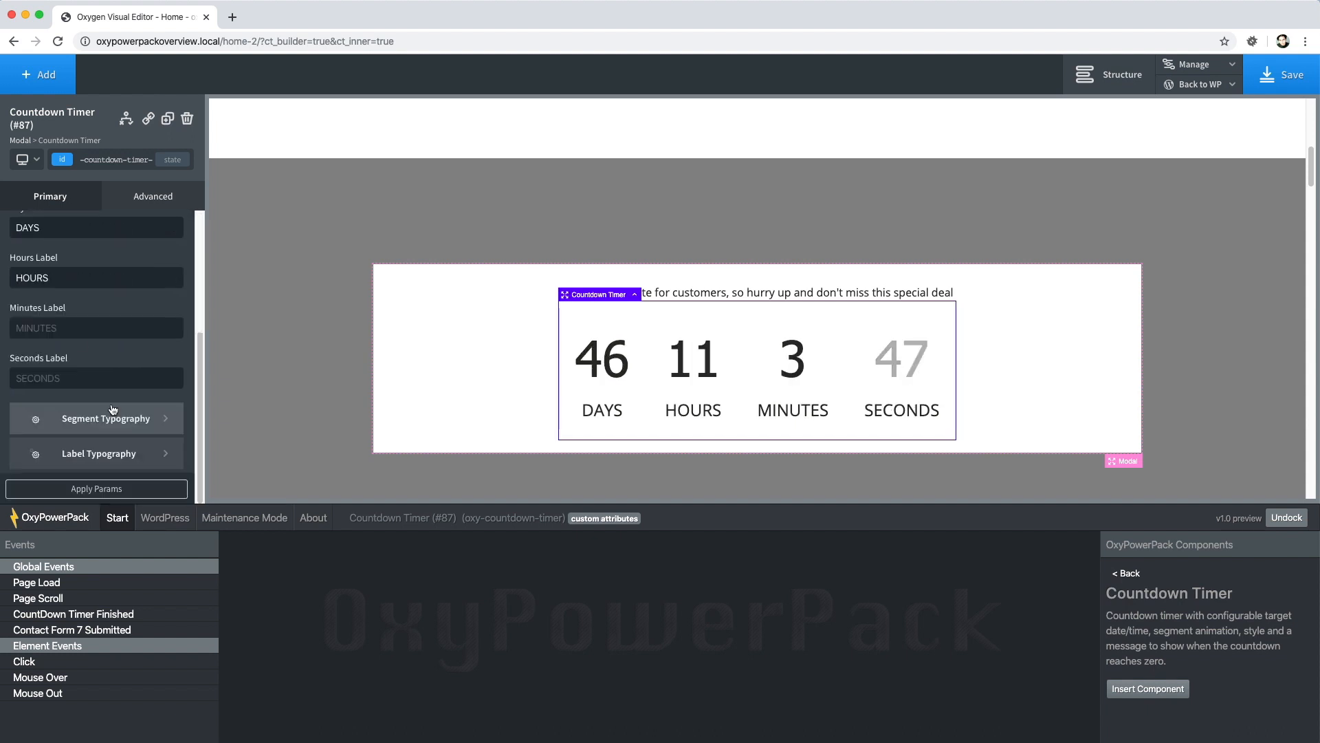
click(101, 452)
scroll(83, 344, up, 4)
click(65, 280)
click(65, 307)
text(scr)
click(46, 408)
click(21, 227)
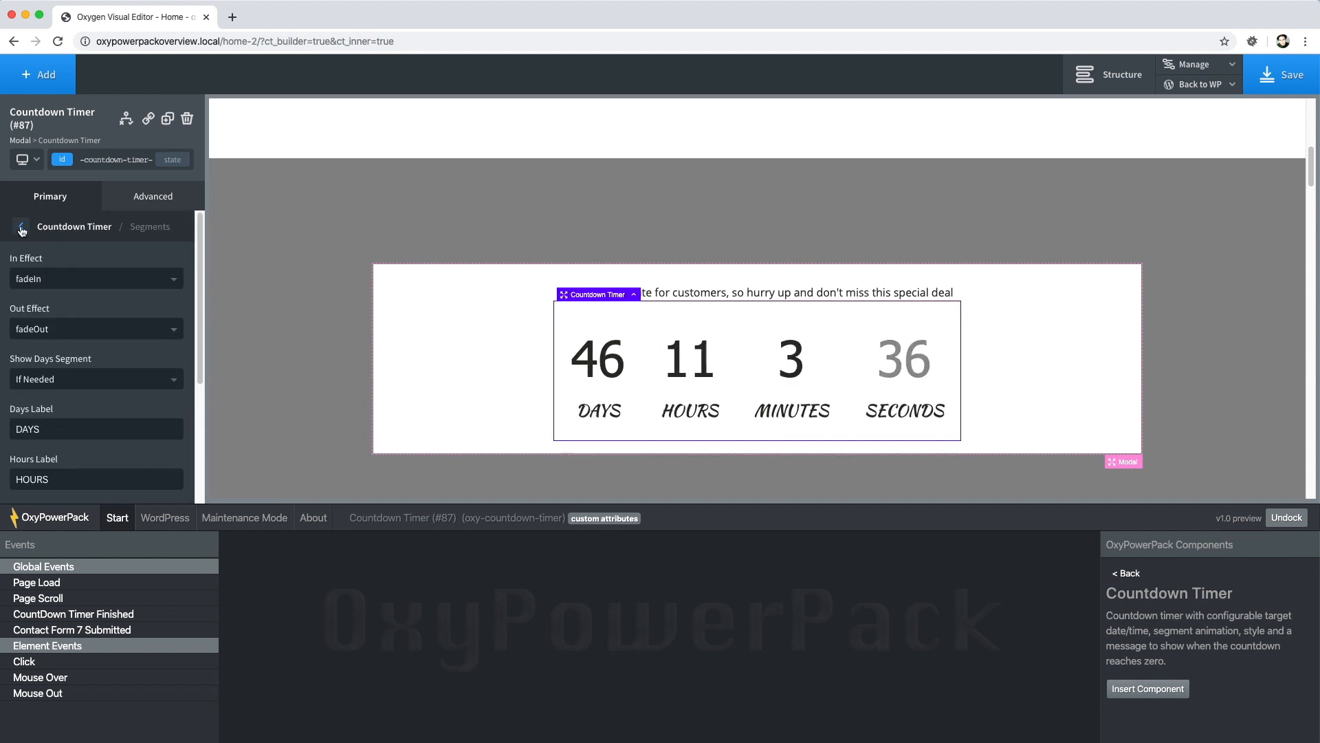
Pick Friday, November 15, 2019 at 12:00 in the calendar as the countdown's target date and hour
click(20, 230)
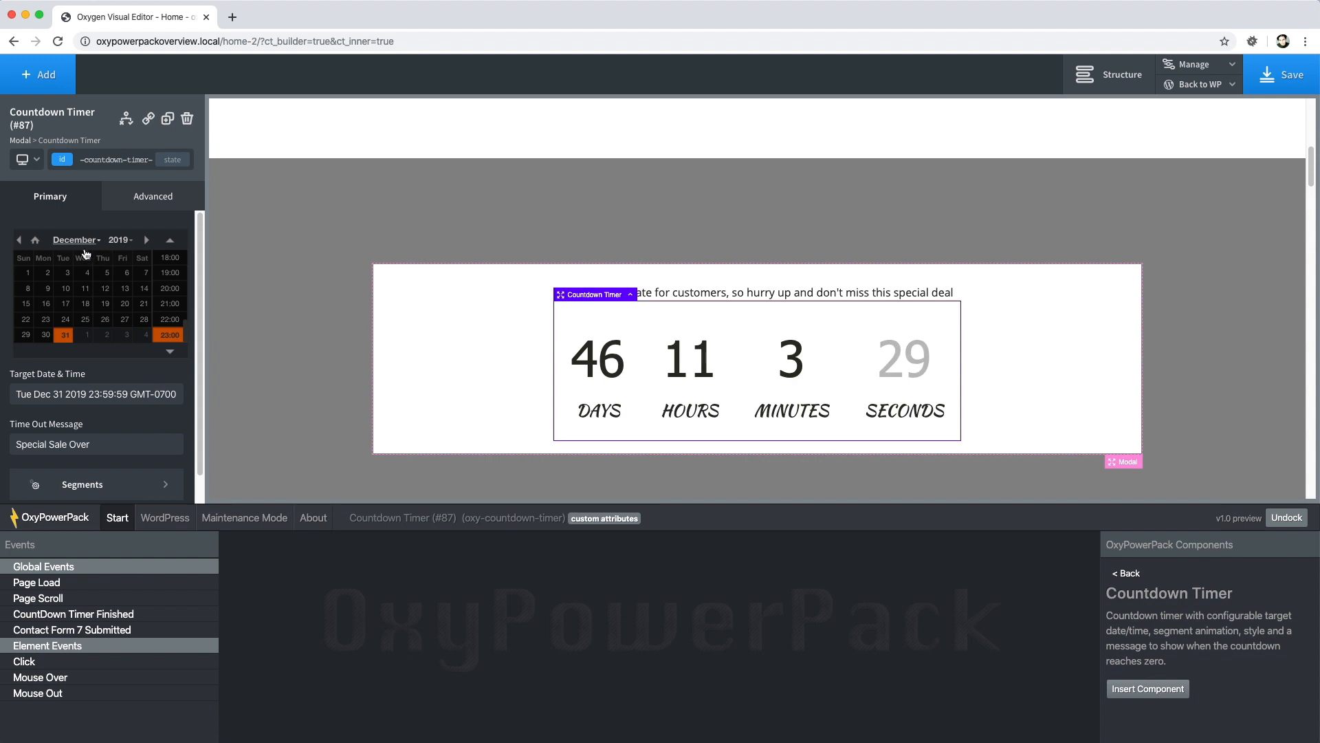
click(34, 242)
click(126, 305)
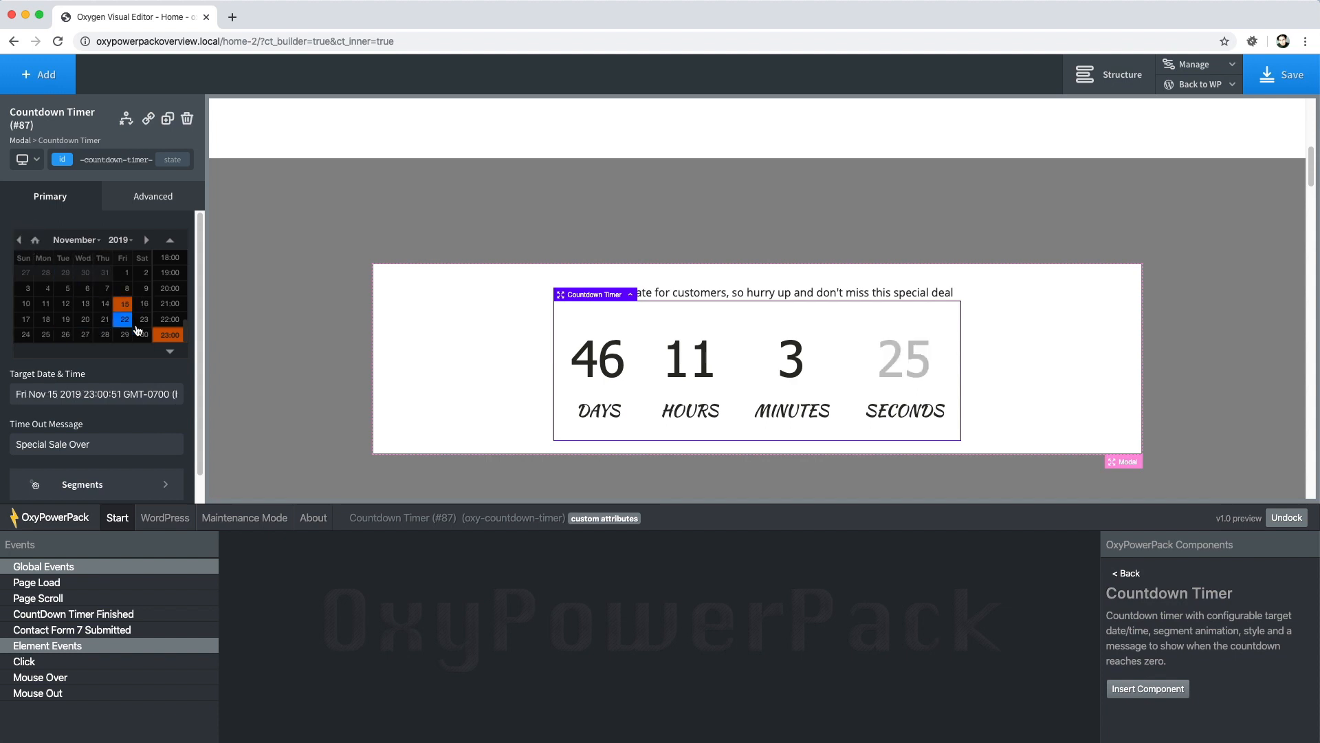
scroll(166, 309, up, 3)
click(170, 264)
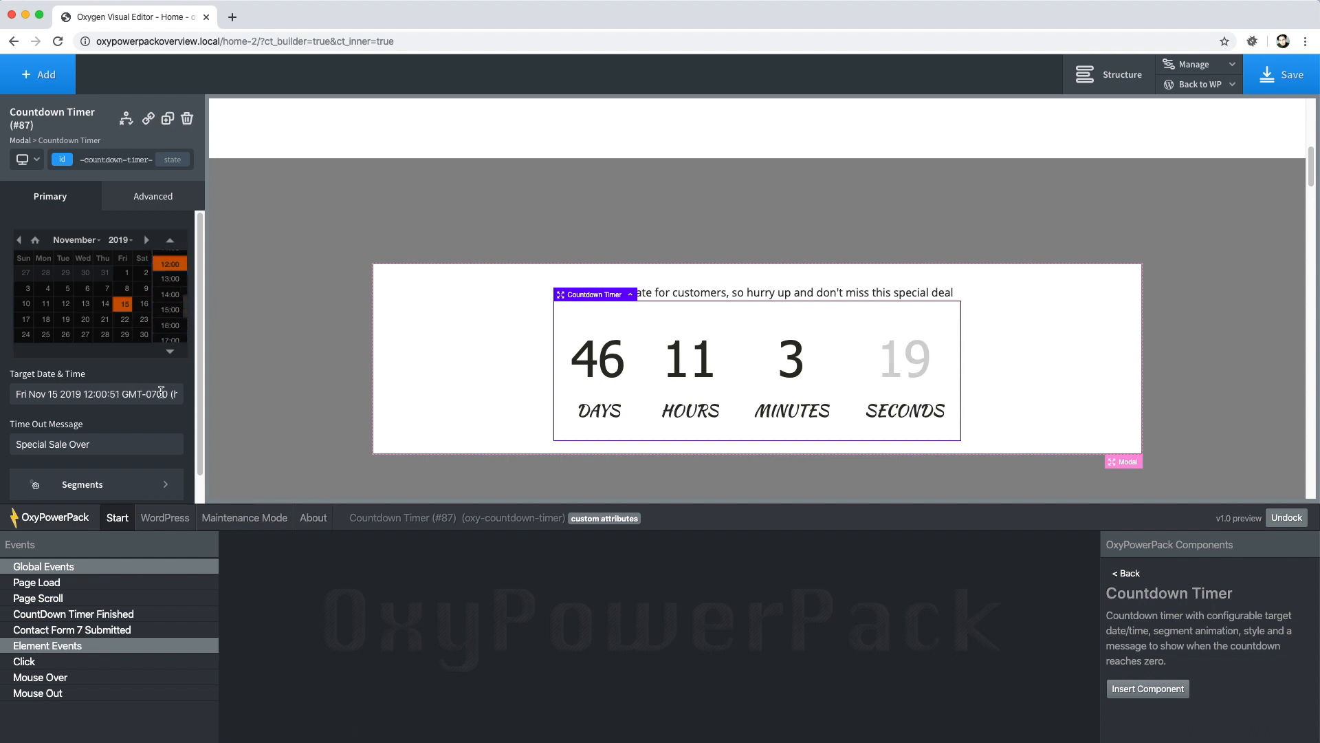
Change the time portion of the countdown's target to 12:58:00 and apply the parameters
key(BackSpace)
key(BackSpace)
text(58)
key(Right)
key(shift+Right)
key(shift+Right)
text(00)
scroll(165, 436, down, 2)
click(147, 489)
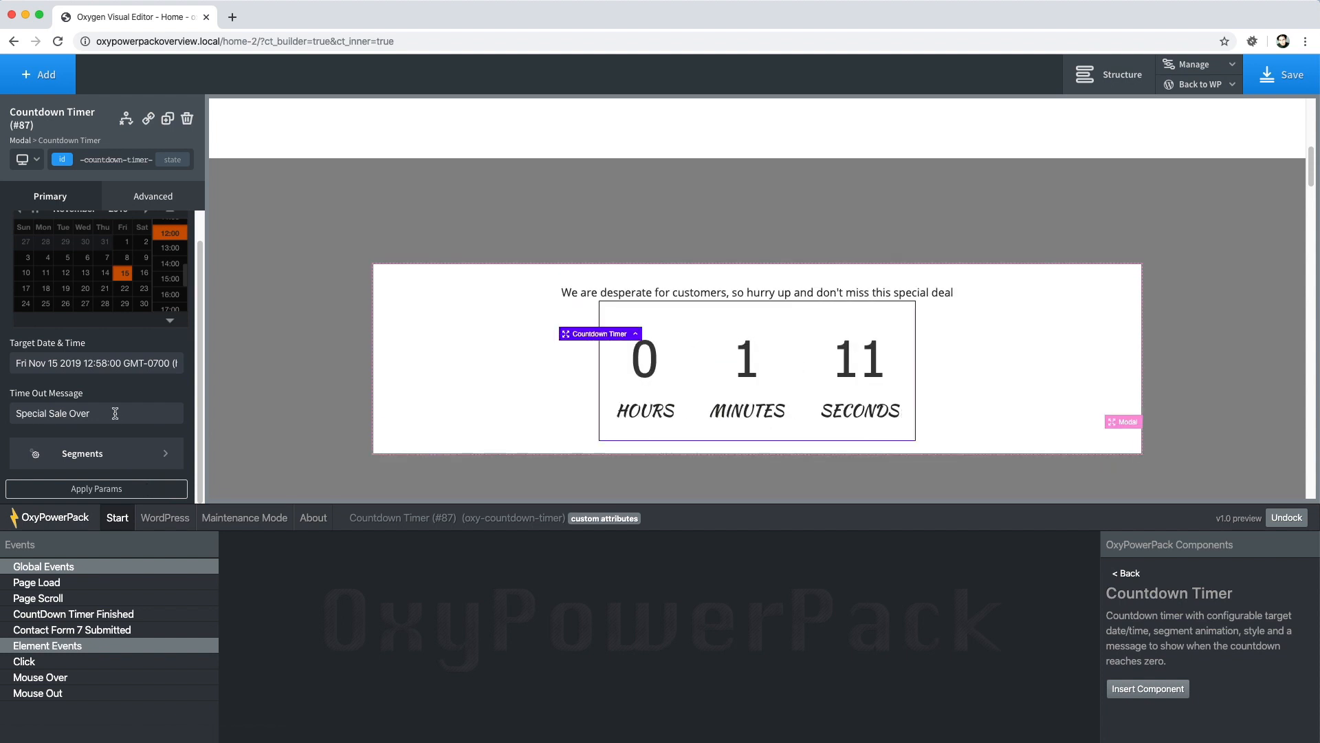
Save the page and open its frontend view in a new browser tab
click(1269, 76)
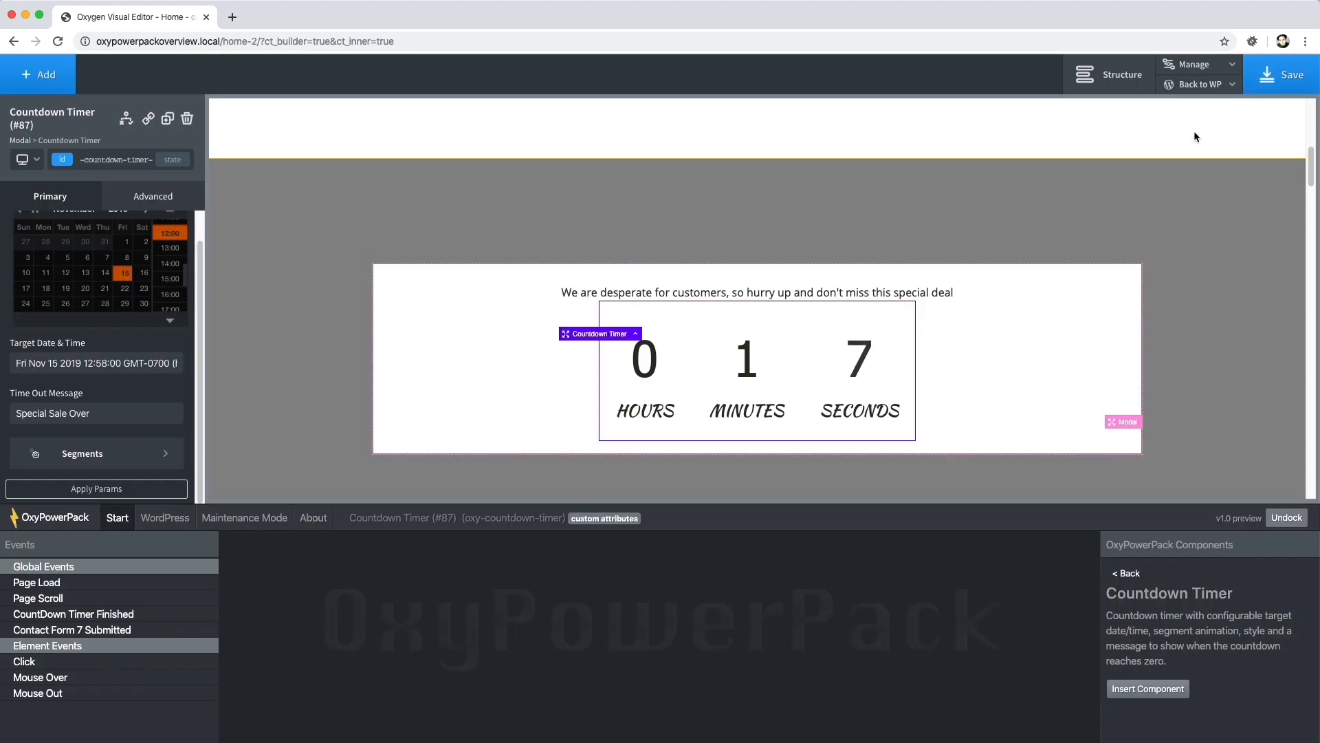
click(1200, 84)
click(1194, 132)
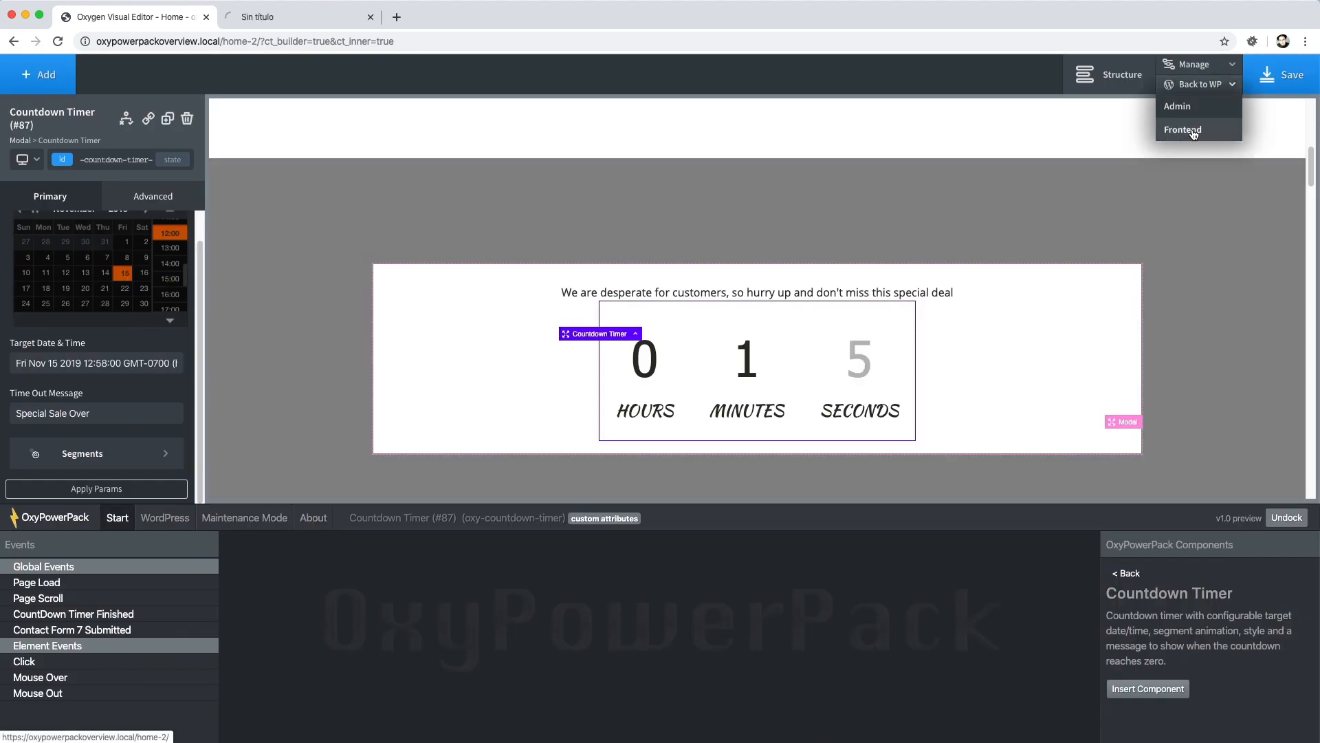
click(315, 20)
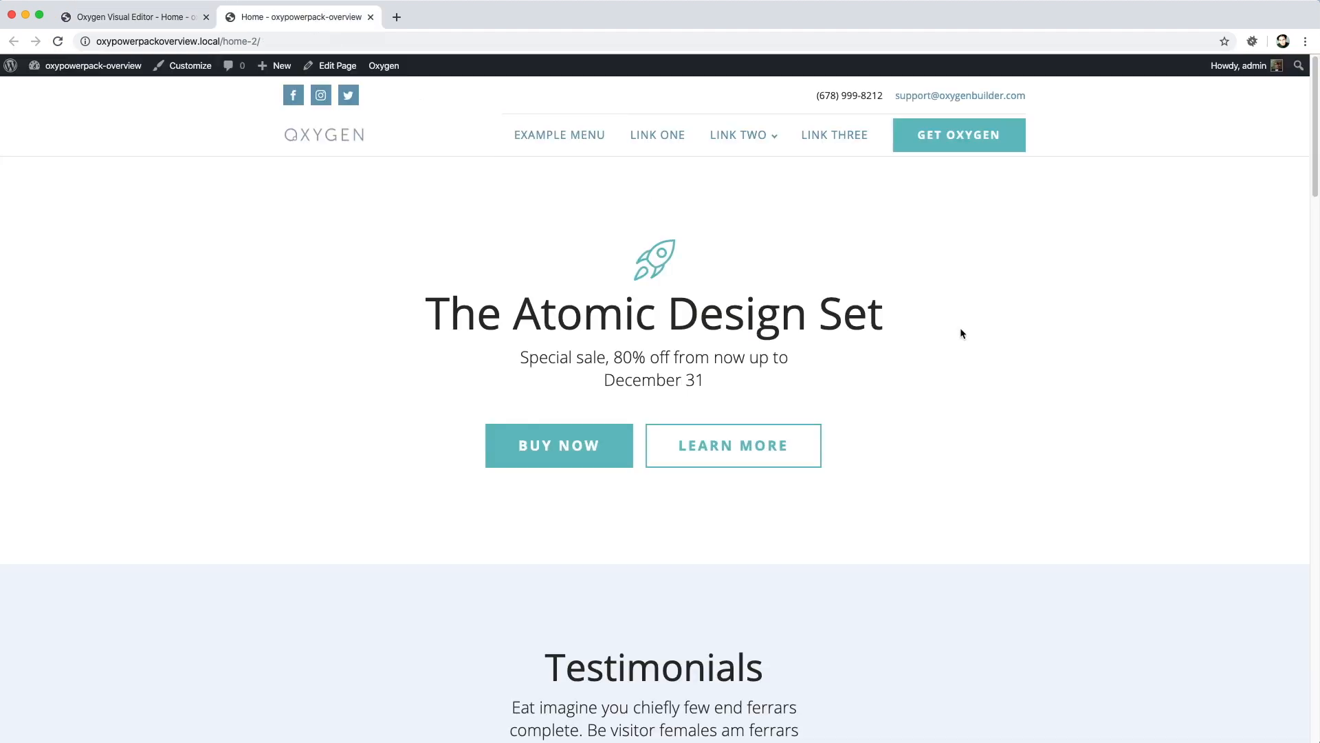
Test opening and dismissing the modal from Learn More before and after reloading the page, and close the frontend tab
click(761, 445)
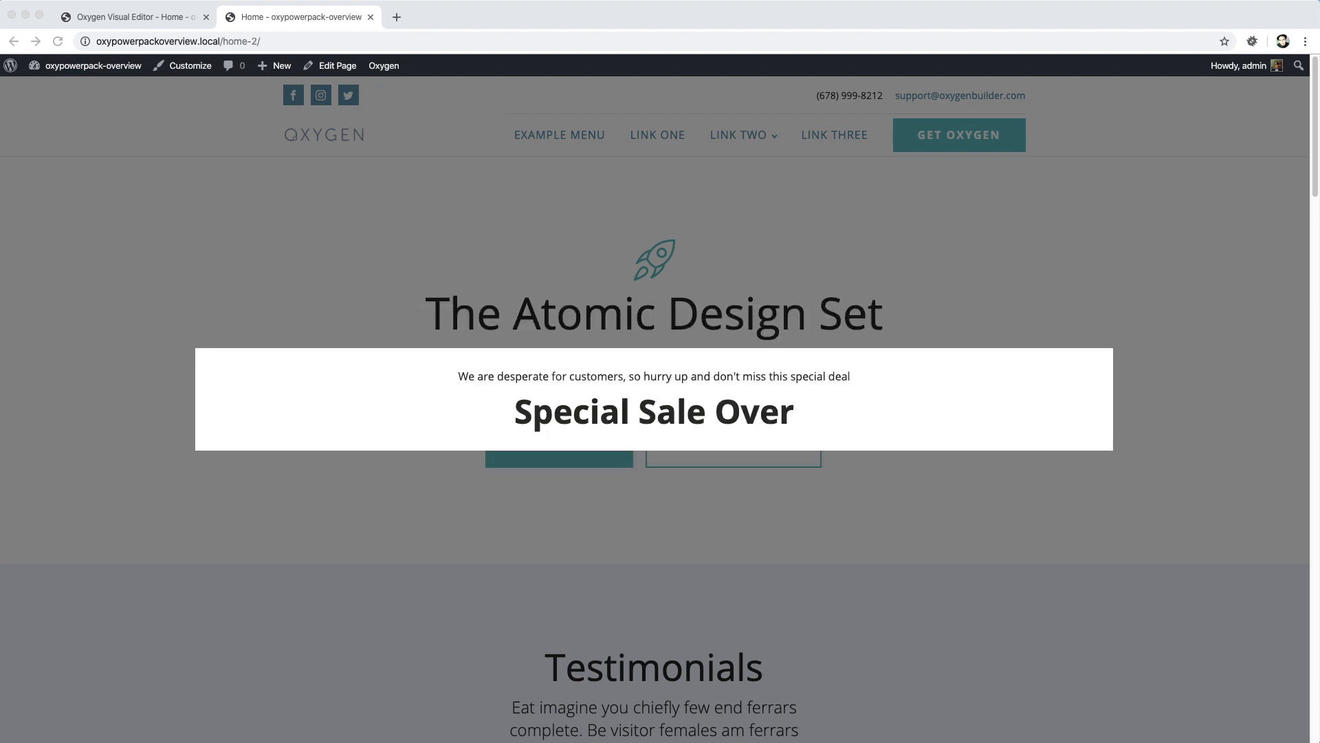
click(1055, 612)
click(1040, 573)
click(772, 450)
click(877, 566)
click(61, 42)
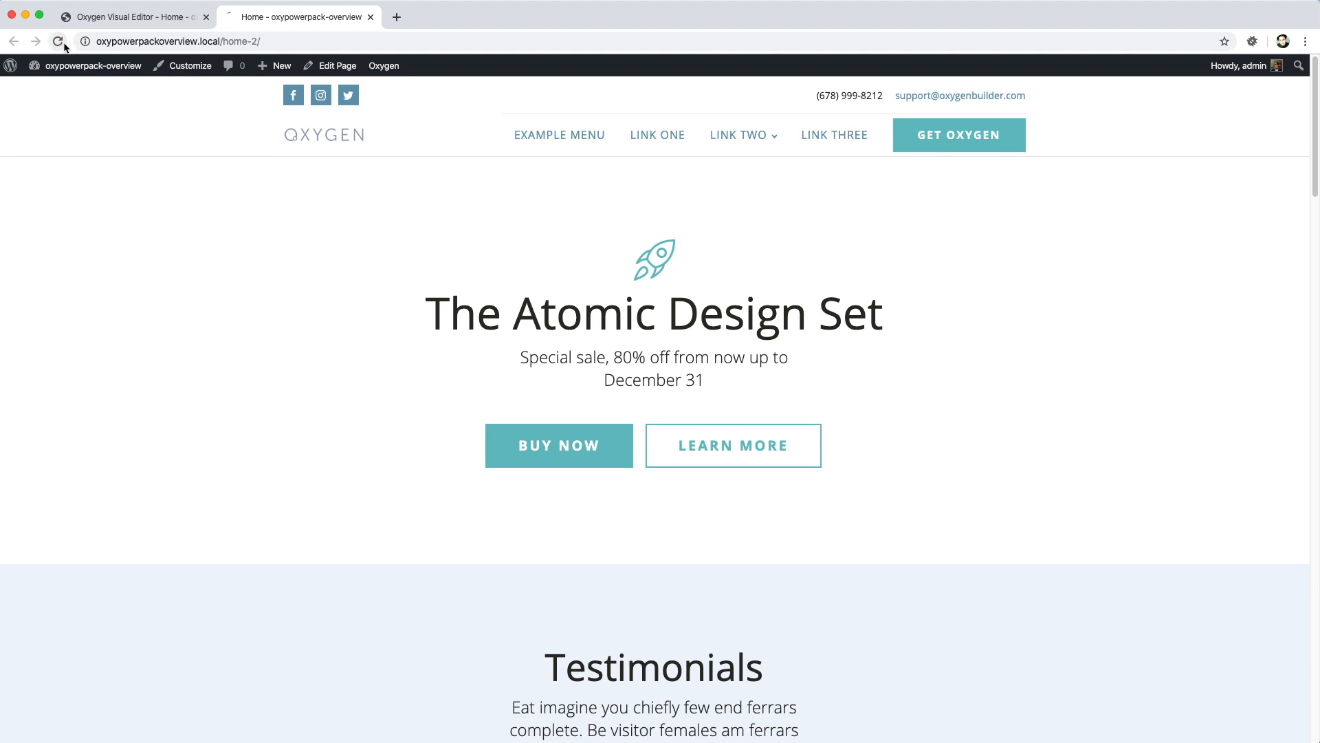
click(754, 446)
click(850, 530)
click(371, 18)
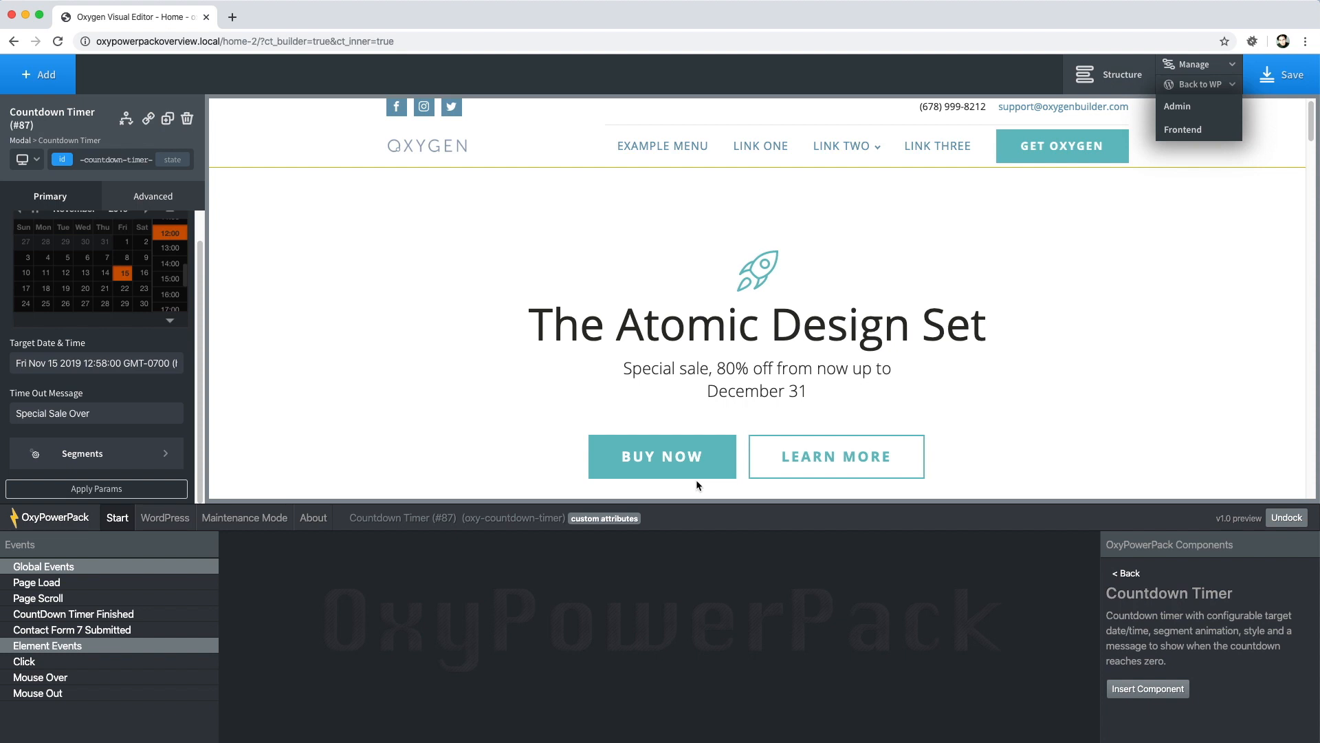
Select the special sale text under the heading and add a Set Text action to the CountDown Timer Finished event
click(784, 386)
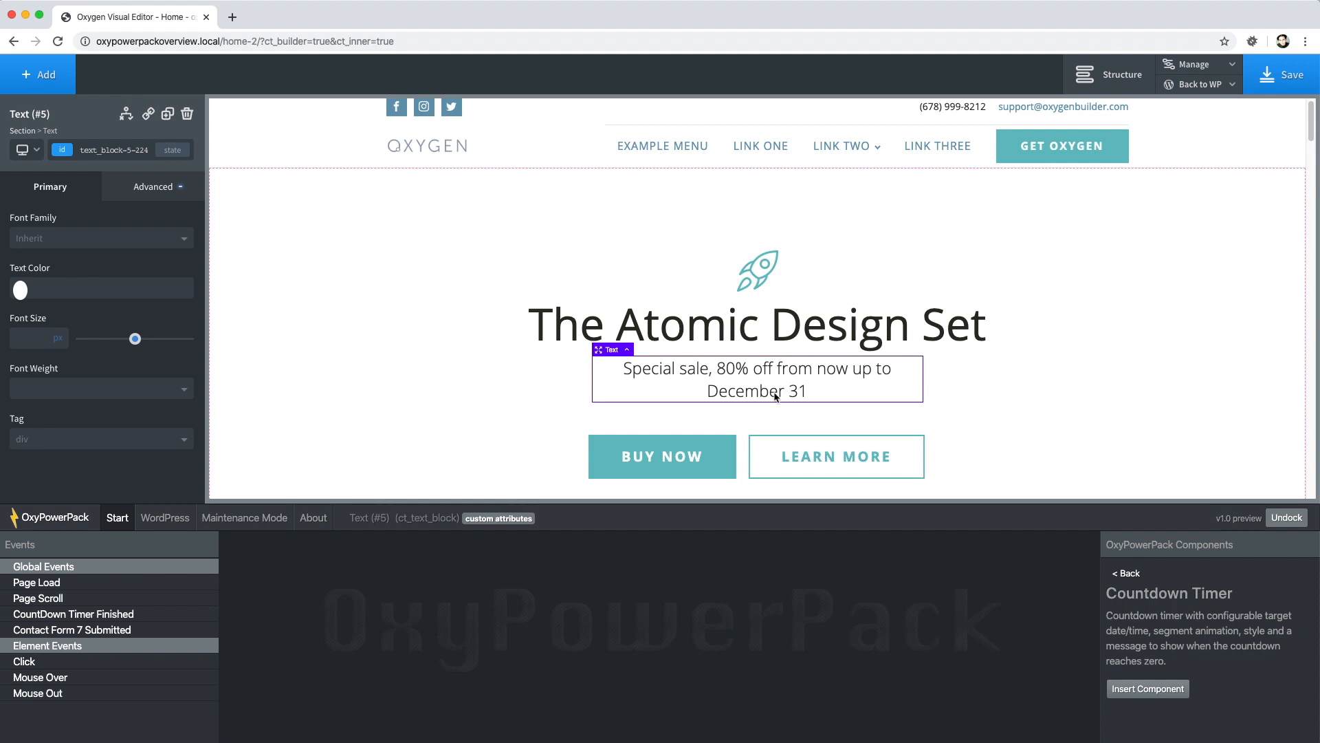
click(120, 617)
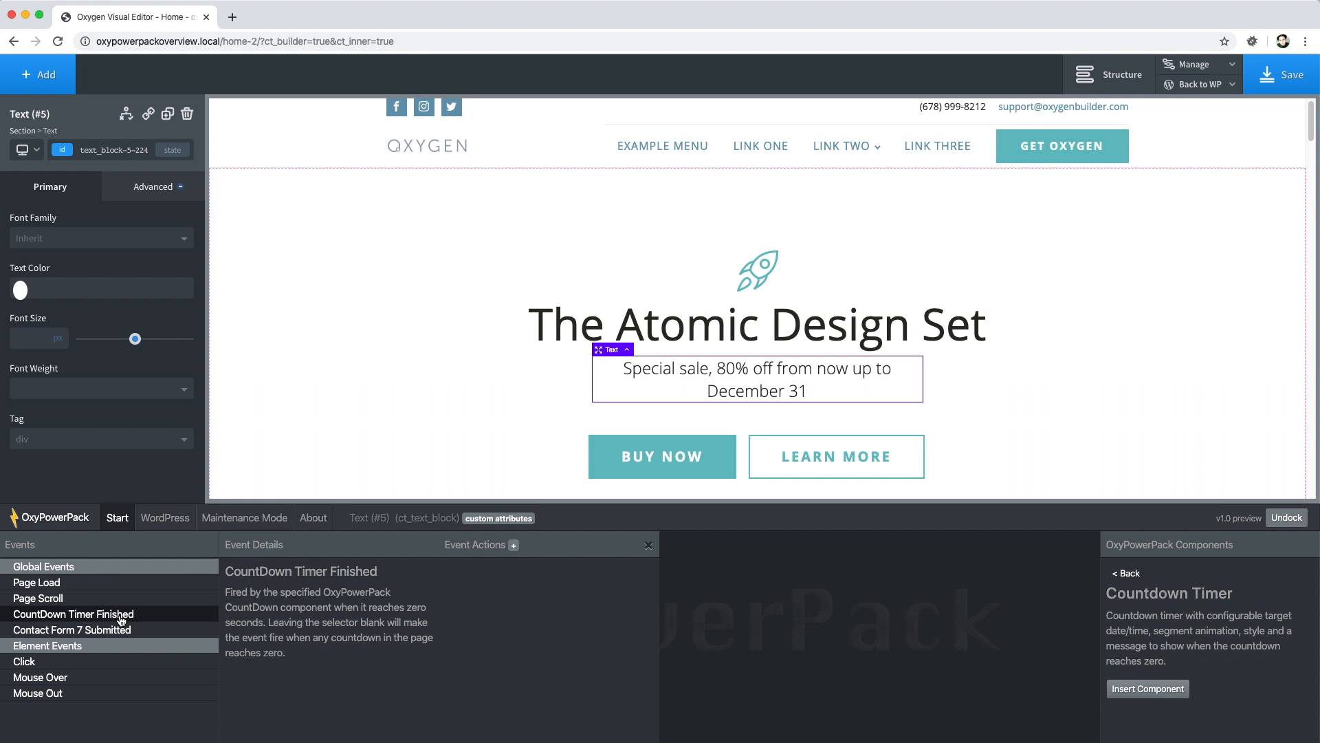
click(514, 546)
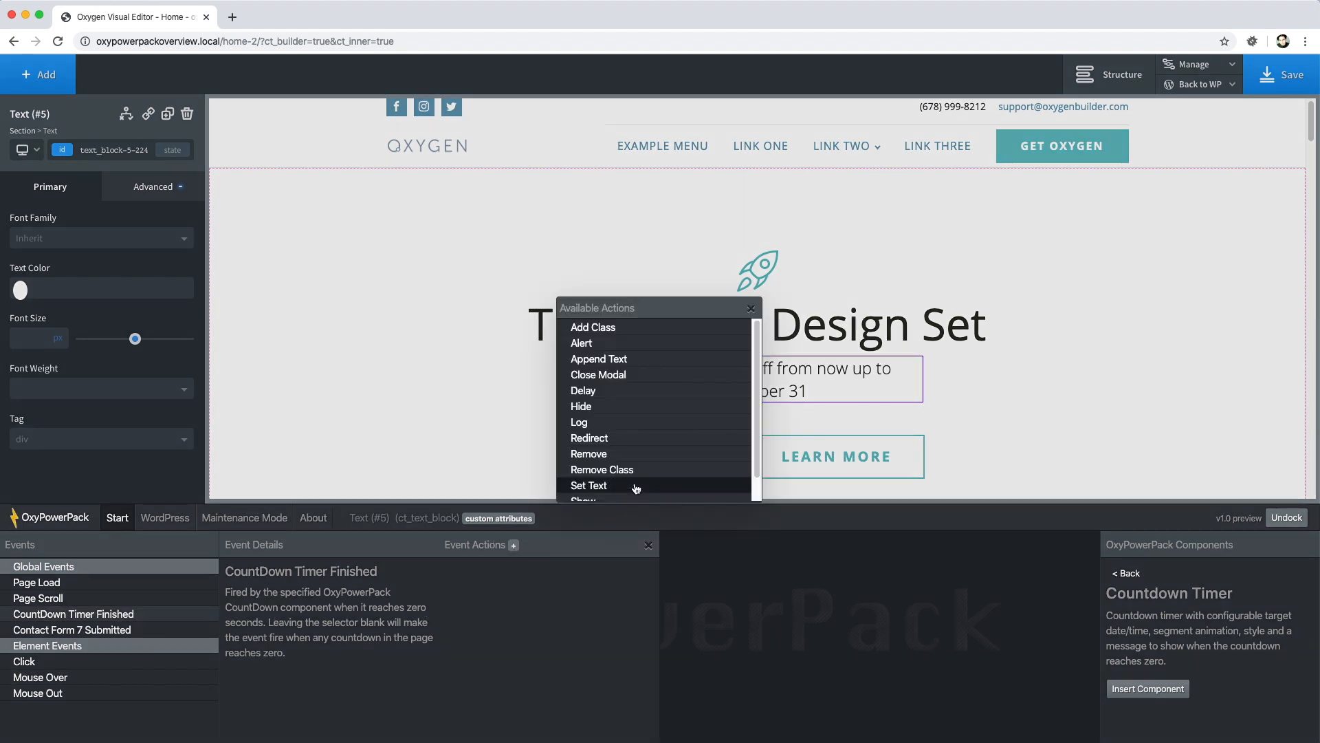
click(596, 485)
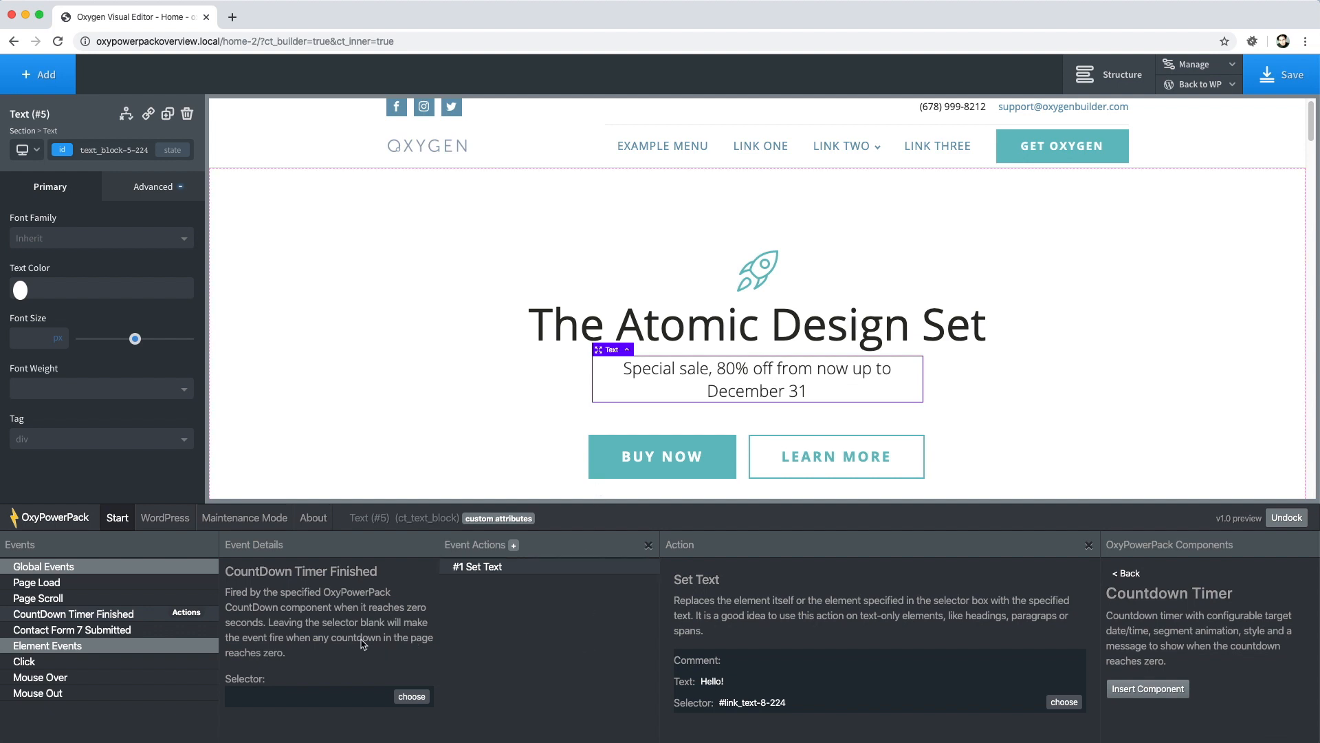
Pick the countdown timer in the modal as the selector of the CountDown Timer Finished event
click(400, 696)
scroll(492, 443, down, 5)
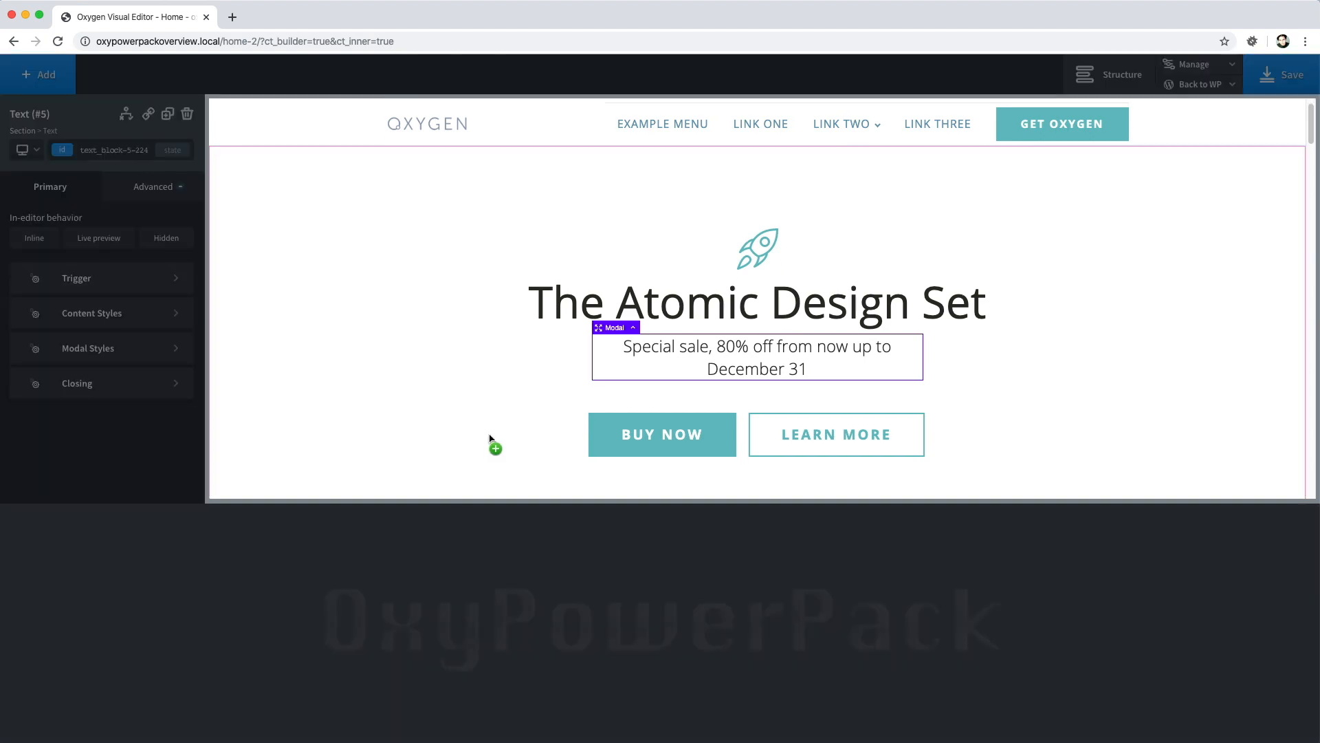
scroll(492, 443, down, 2)
click(699, 470)
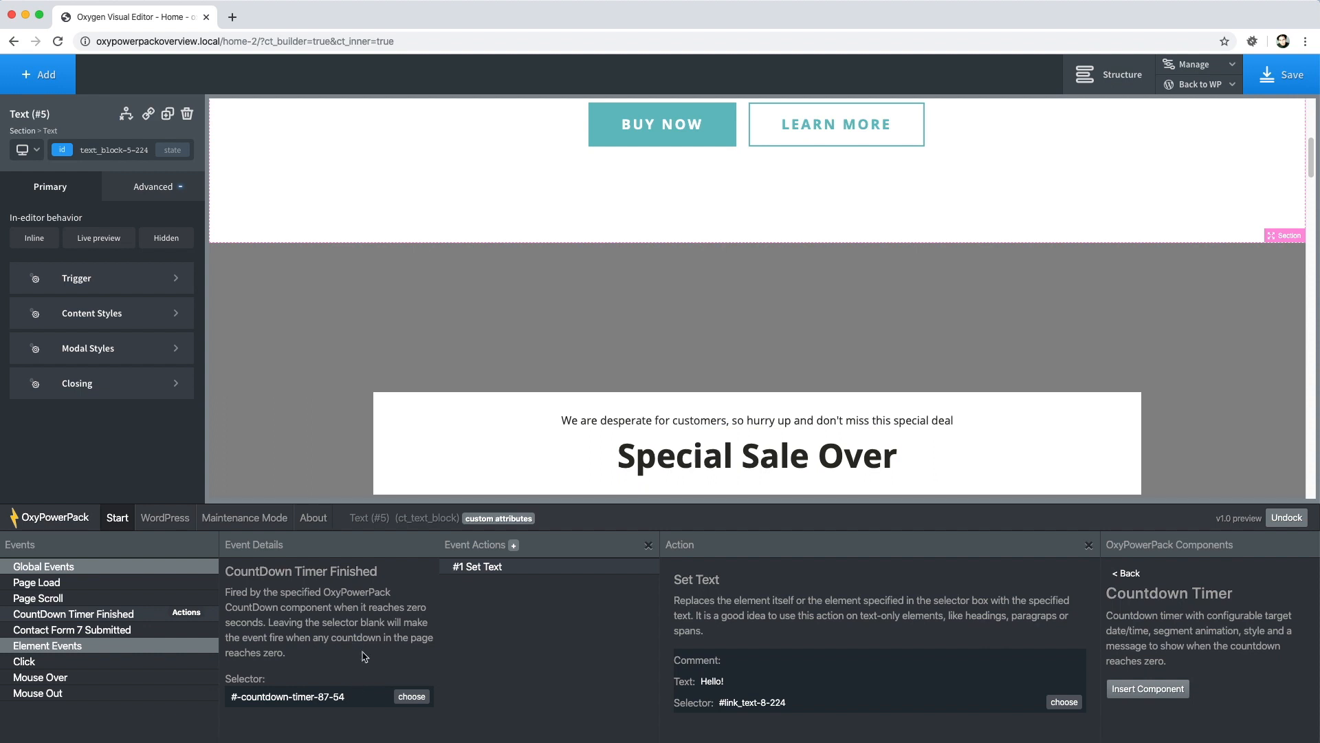
Clear the selector of the CountDown Timer Finished event so that any countdown fires it
scroll(457, 436, up, 6)
scroll(459, 435, down, 1)
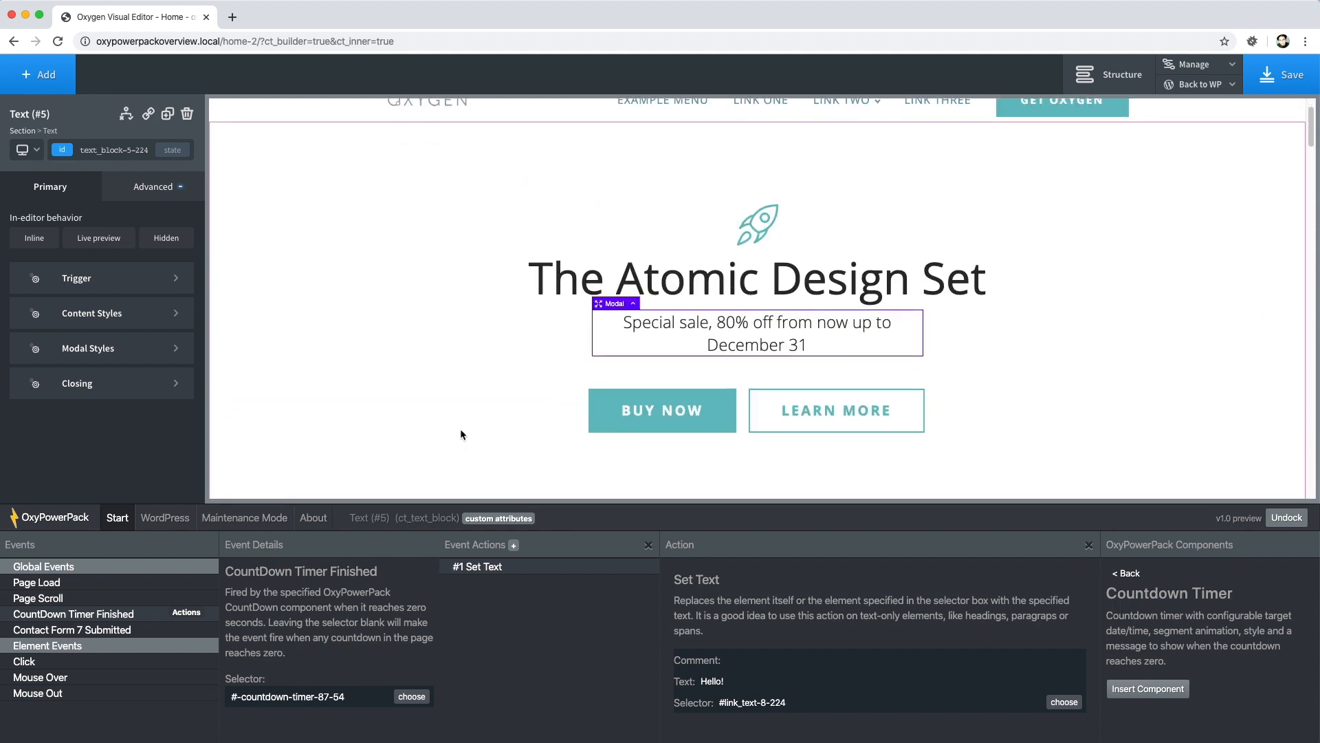
drag(346, 697, 196, 696)
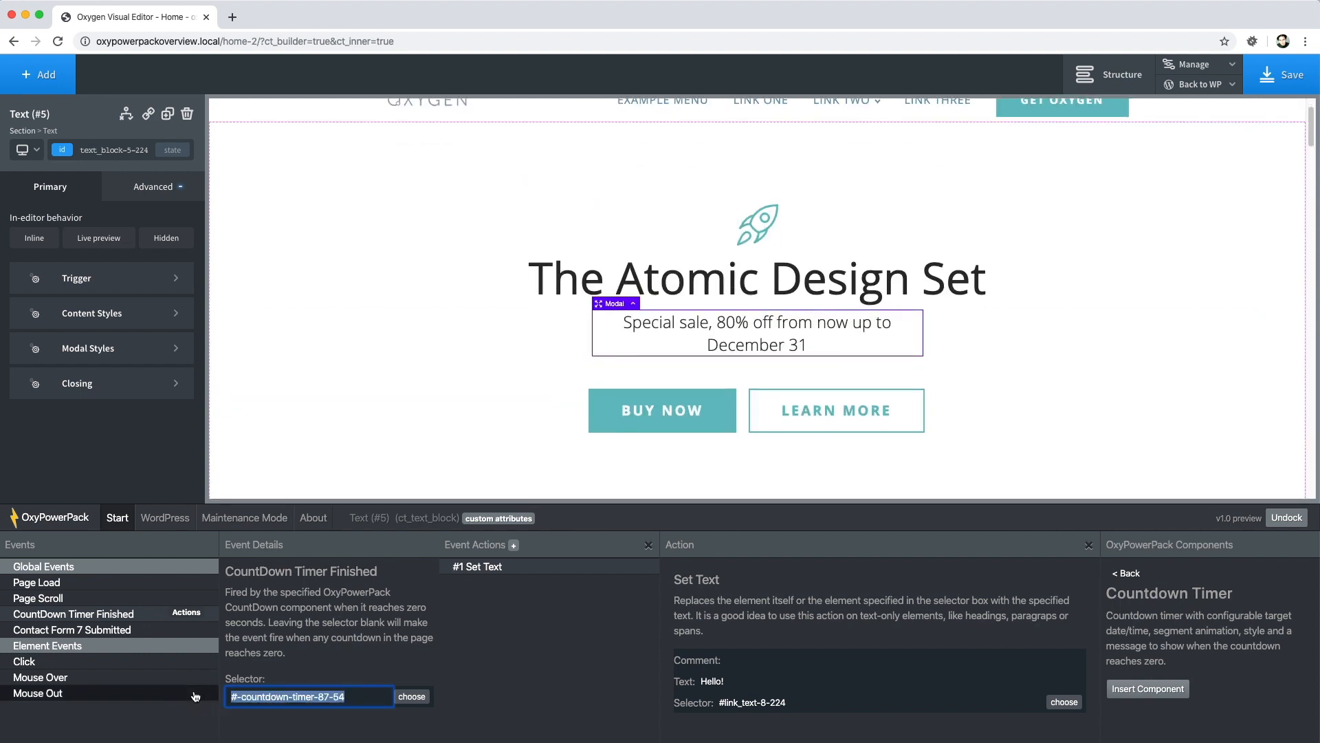
key(BackSpace)
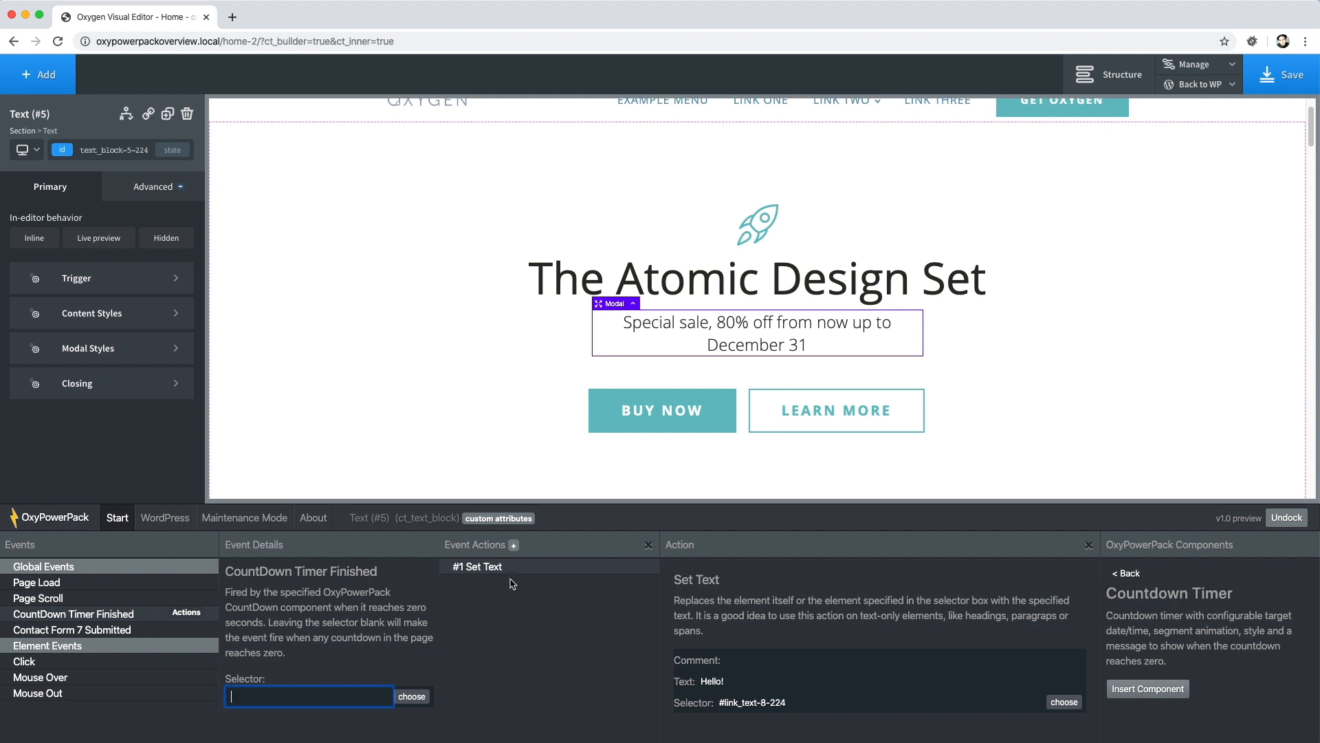
Set the Set Text action's text to "Special Sale is Over" and clear its selector
triple_click(742, 680)
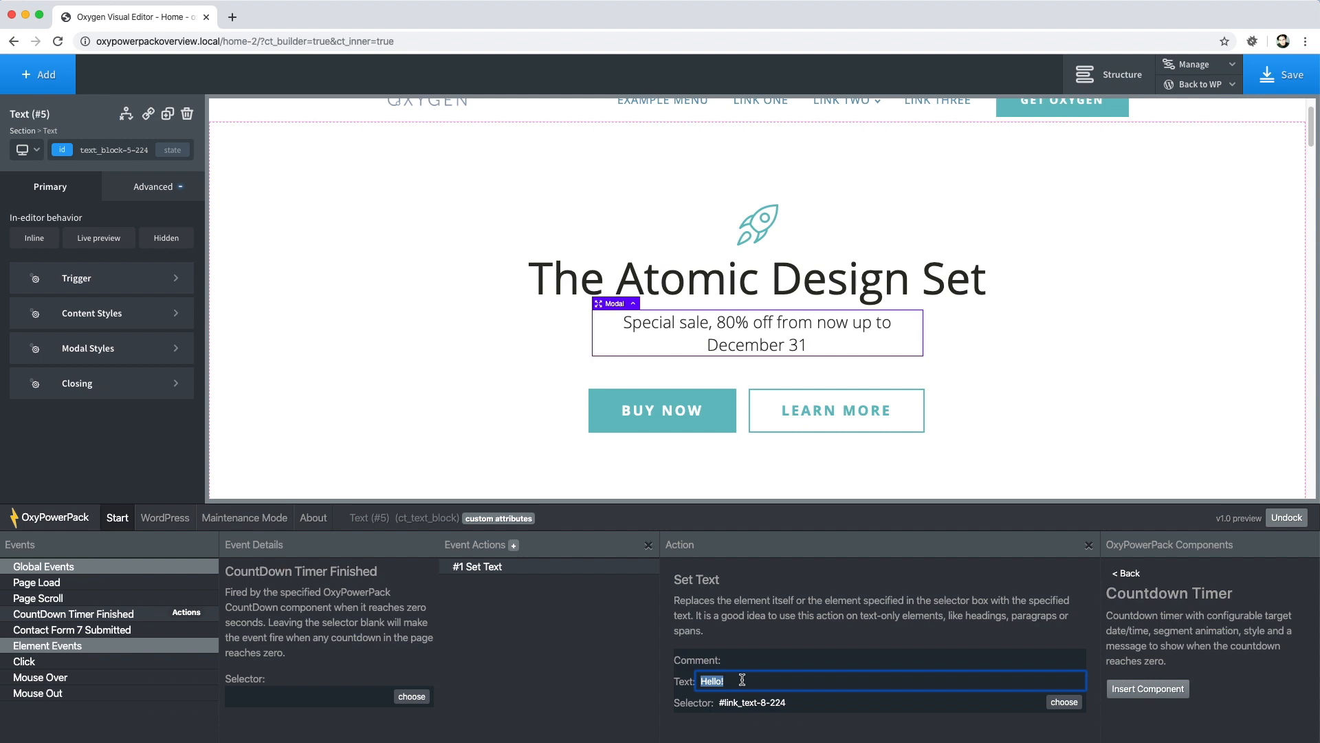
text(Special Sale is Over)
drag(792, 699, 693, 700)
key(BackSpace)
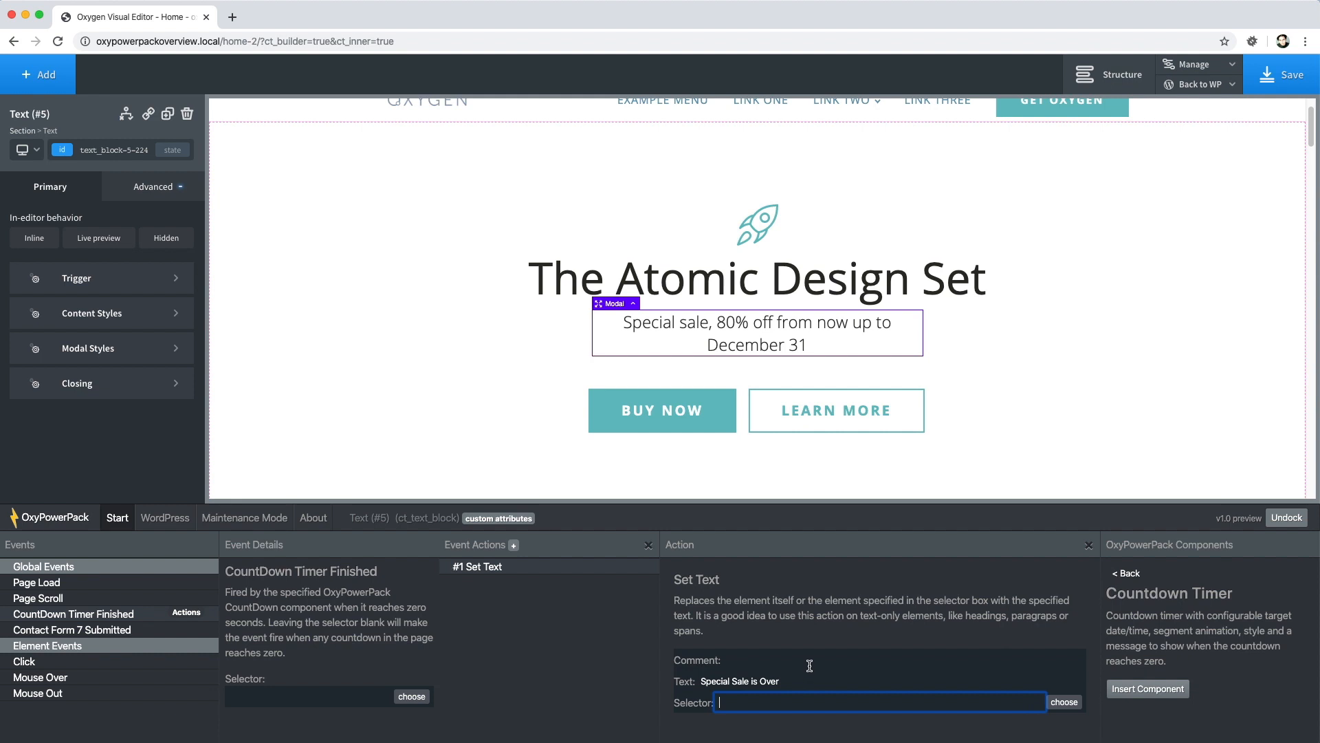
Try picking the Atomic Design Set heading as the Set Text action's selector, and clear the selector again
click(1062, 703)
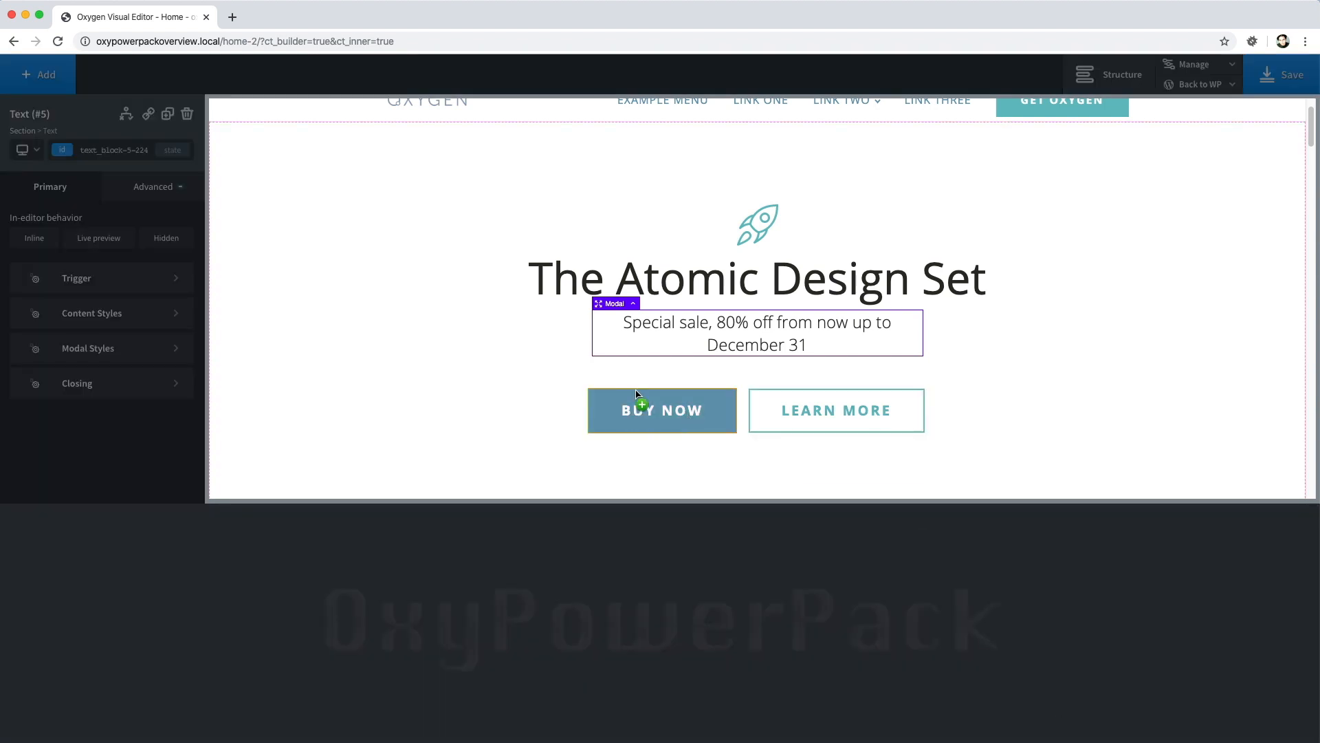
click(909, 296)
click(777, 703)
drag(795, 703, 701, 709)
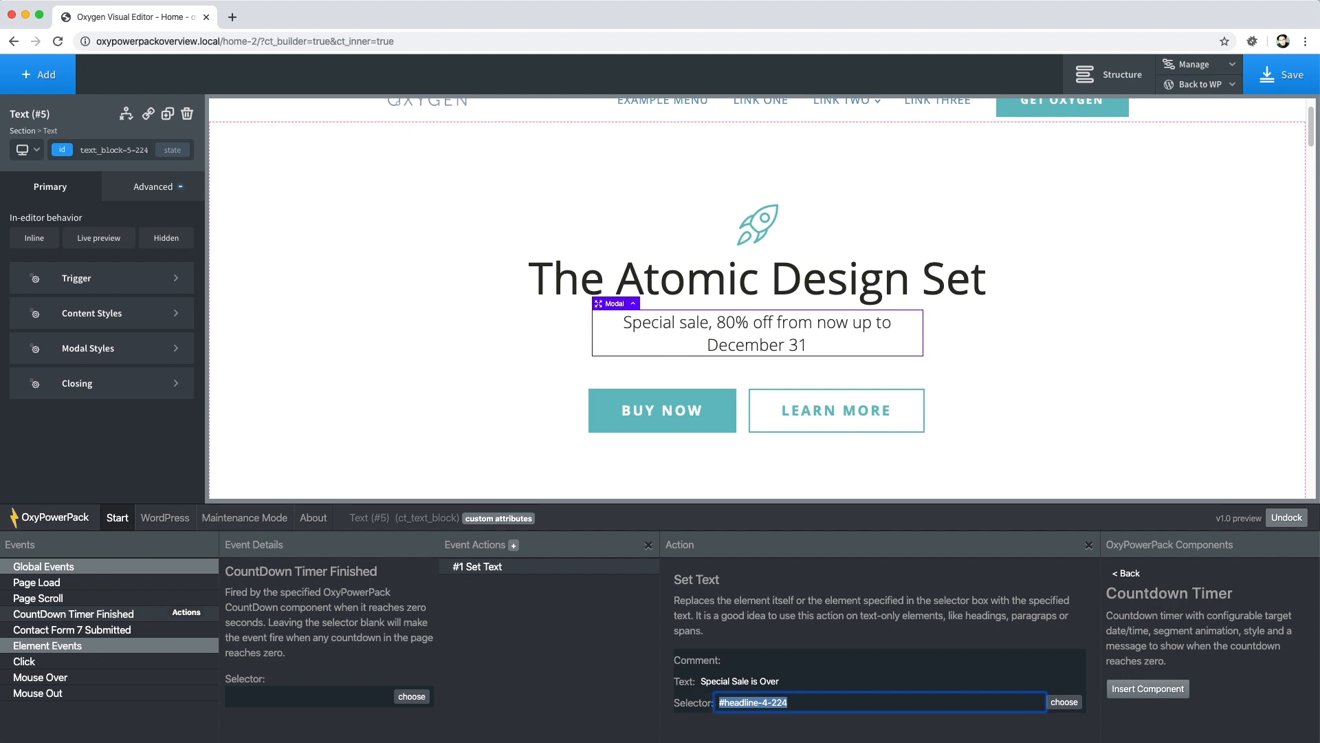
key(BackSpace)
click(750, 612)
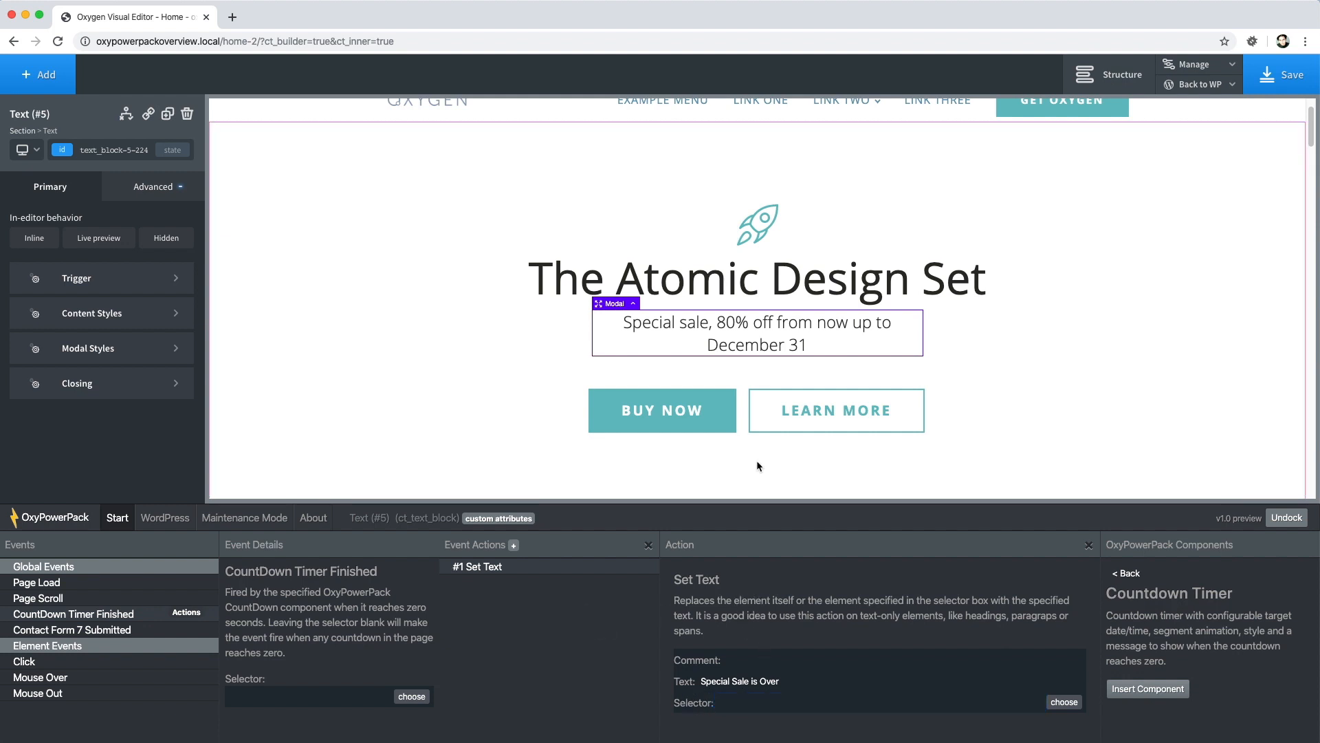
Add a Hide action to the CountDown Timer Finished event and pick the Learn More button as its selector
click(514, 545)
click(612, 409)
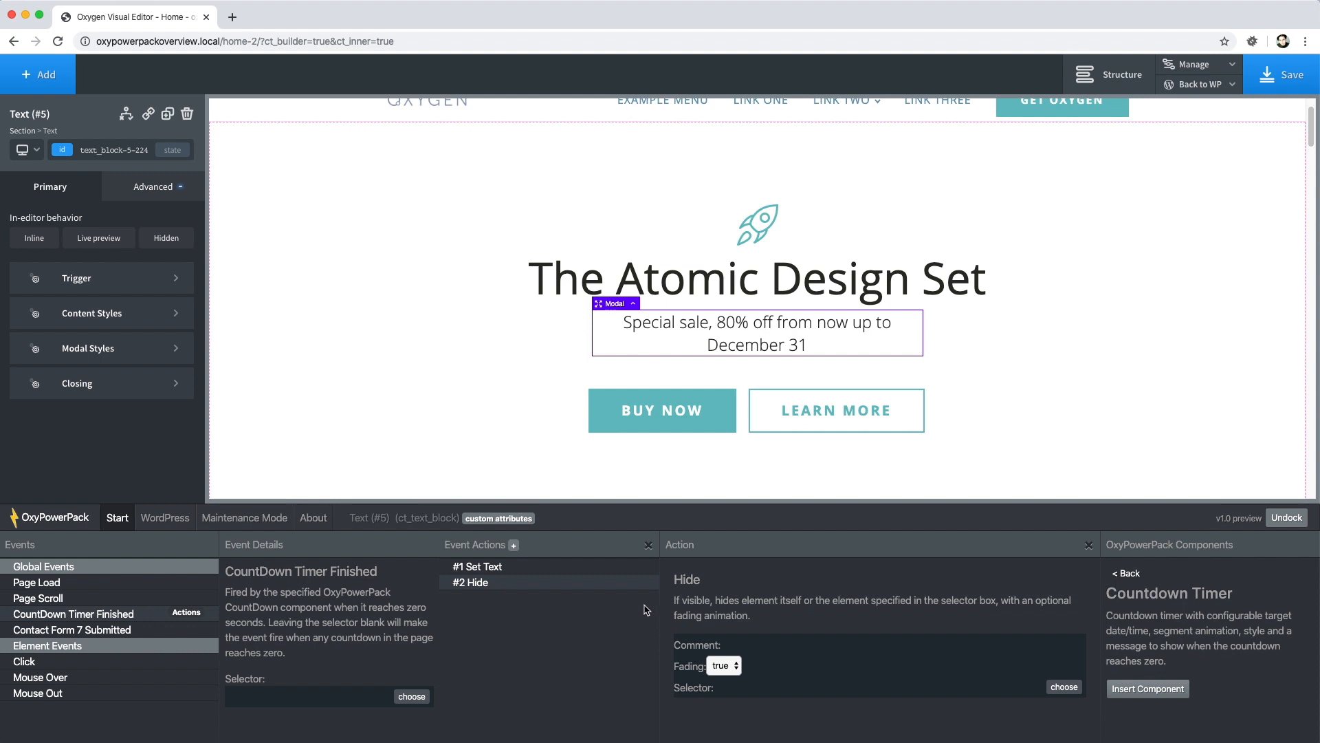
click(1064, 687)
click(843, 425)
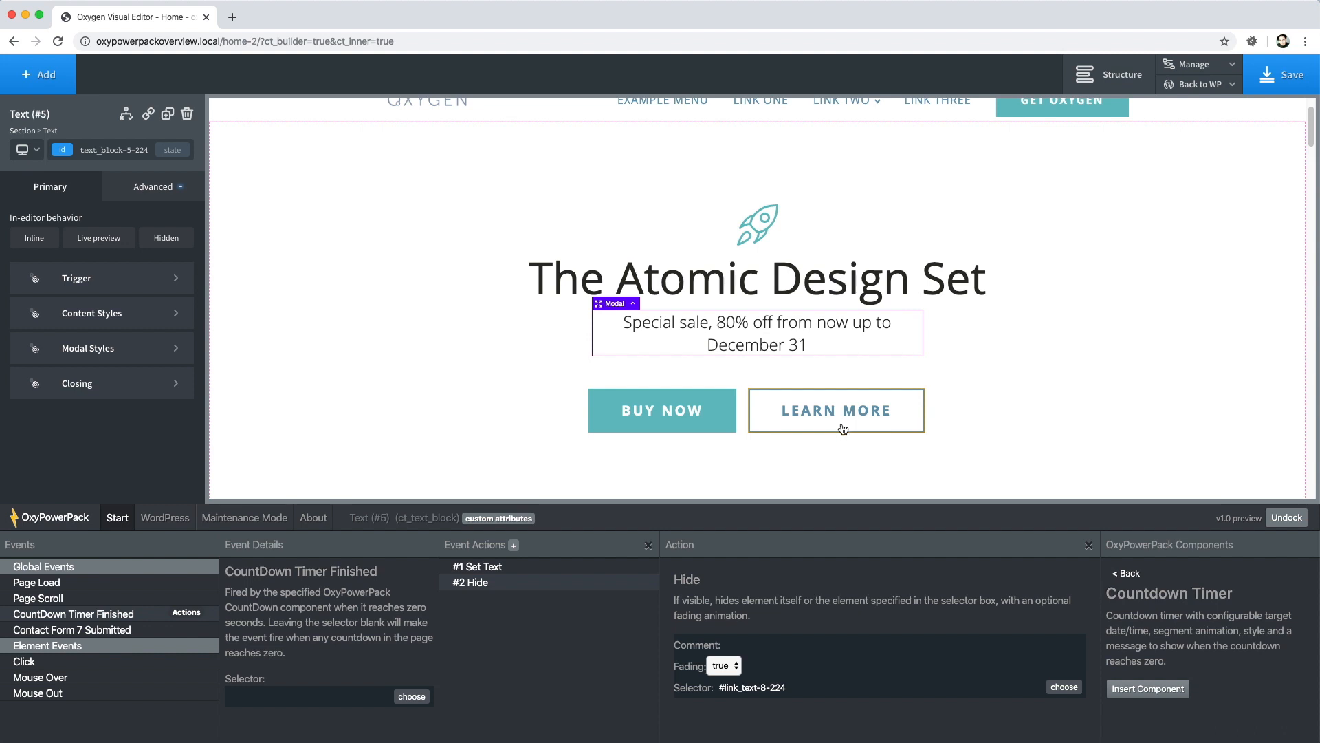
Add a Delay action of 1.5 seconds to the CountDown Timer Finished event
click(514, 546)
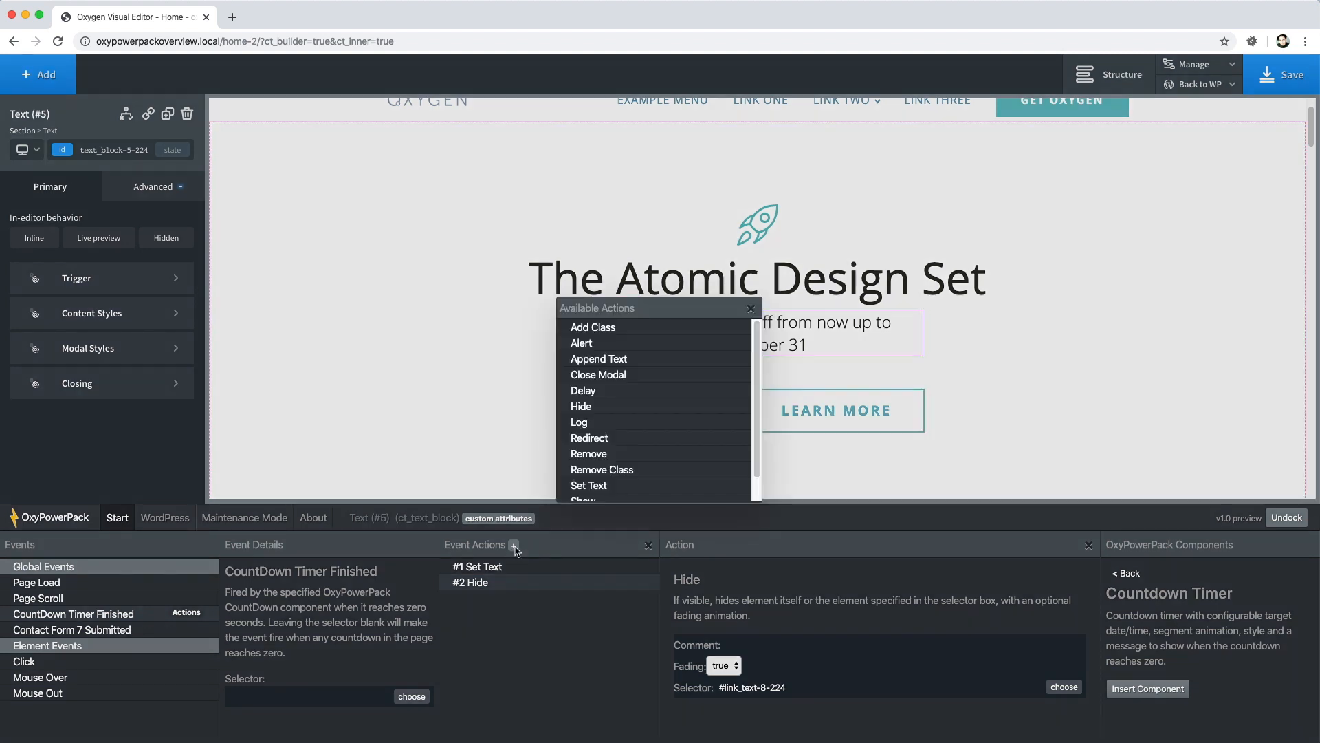
click(600, 391)
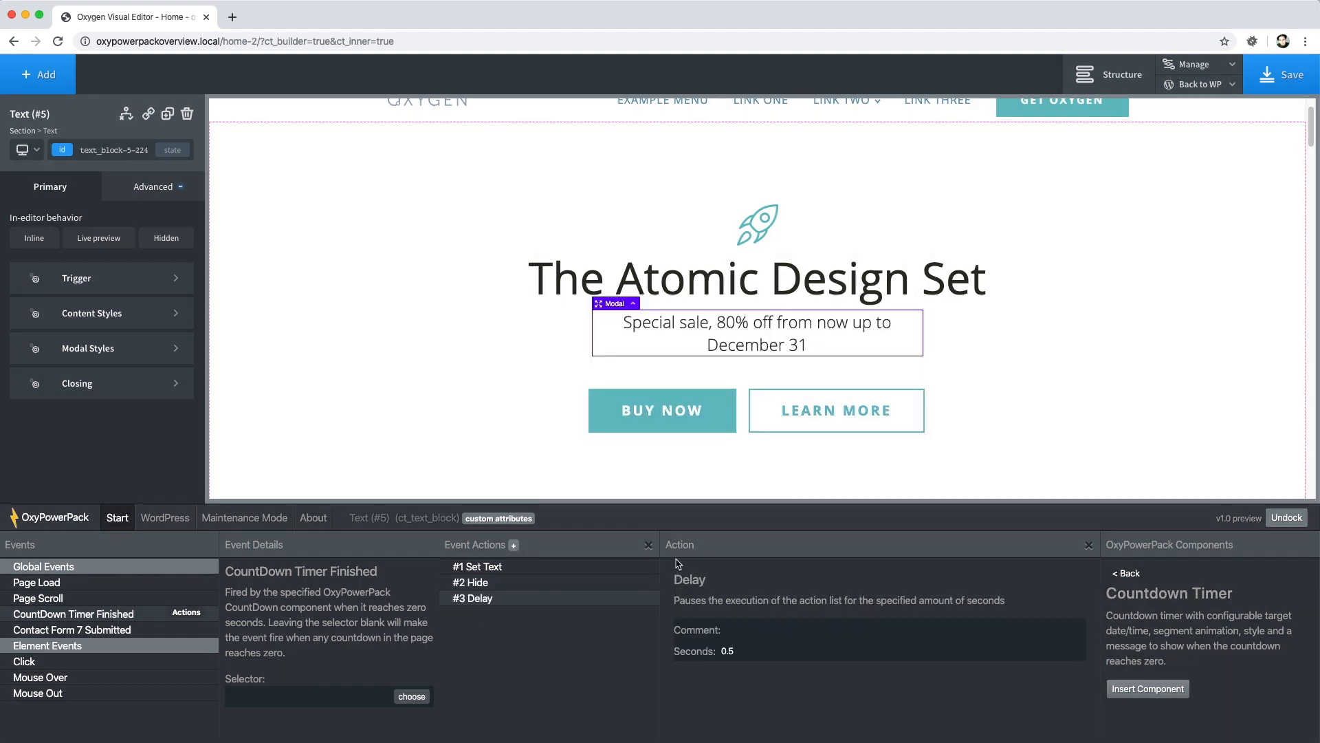
click(726, 653)
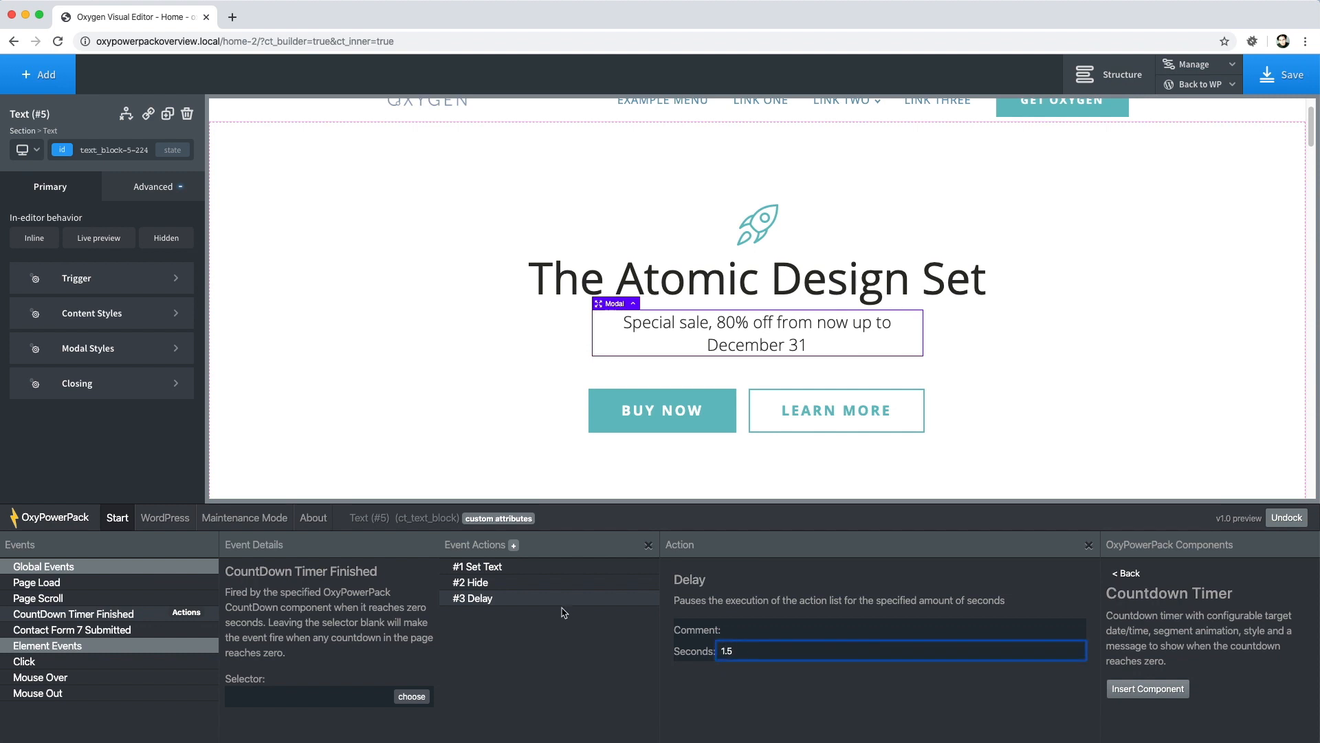
Add a Close Modal action after the delay in the CountDown Timer Finished event
click(513, 545)
scroll(660, 454, down, 1)
scroll(660, 453, down, 1)
scroll(661, 452, up, 2)
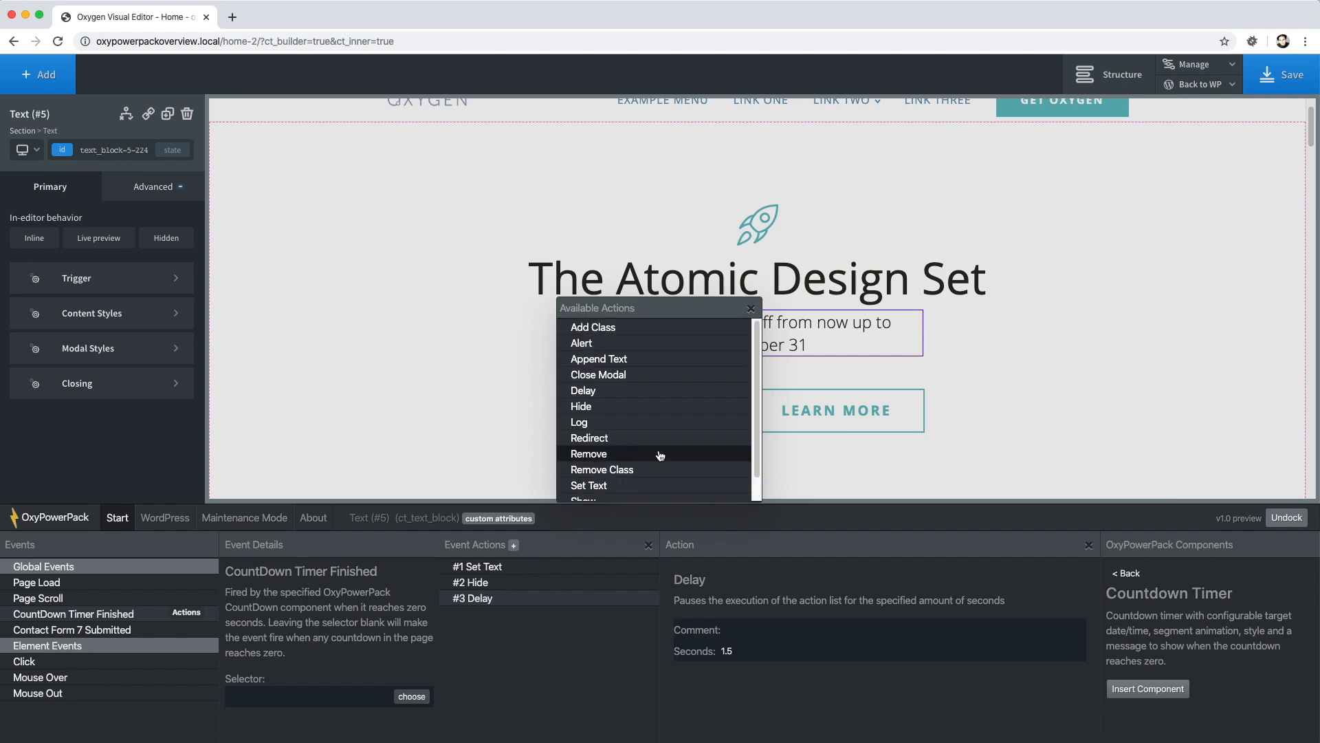
click(615, 375)
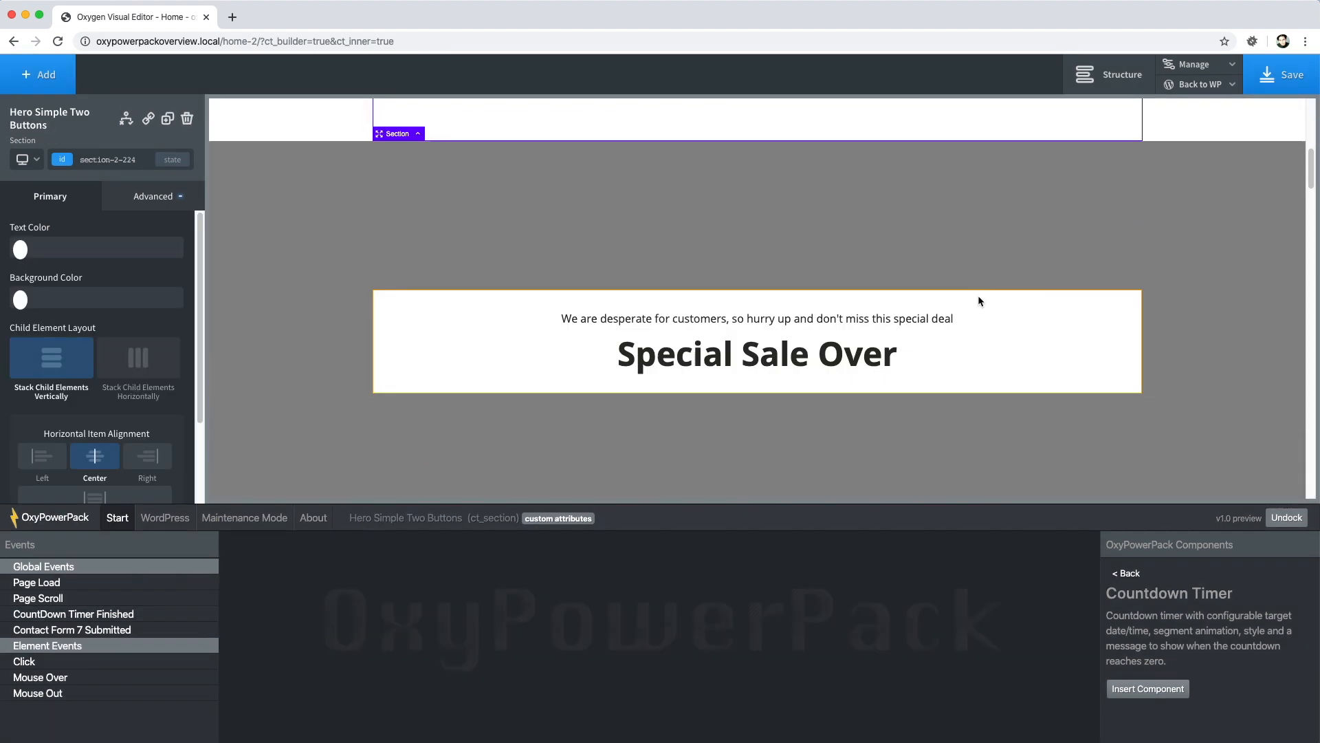
Set the modal countdown timer's target to Fri Nov 15 2019 13:02:00 and apply the parameters
click(866, 341)
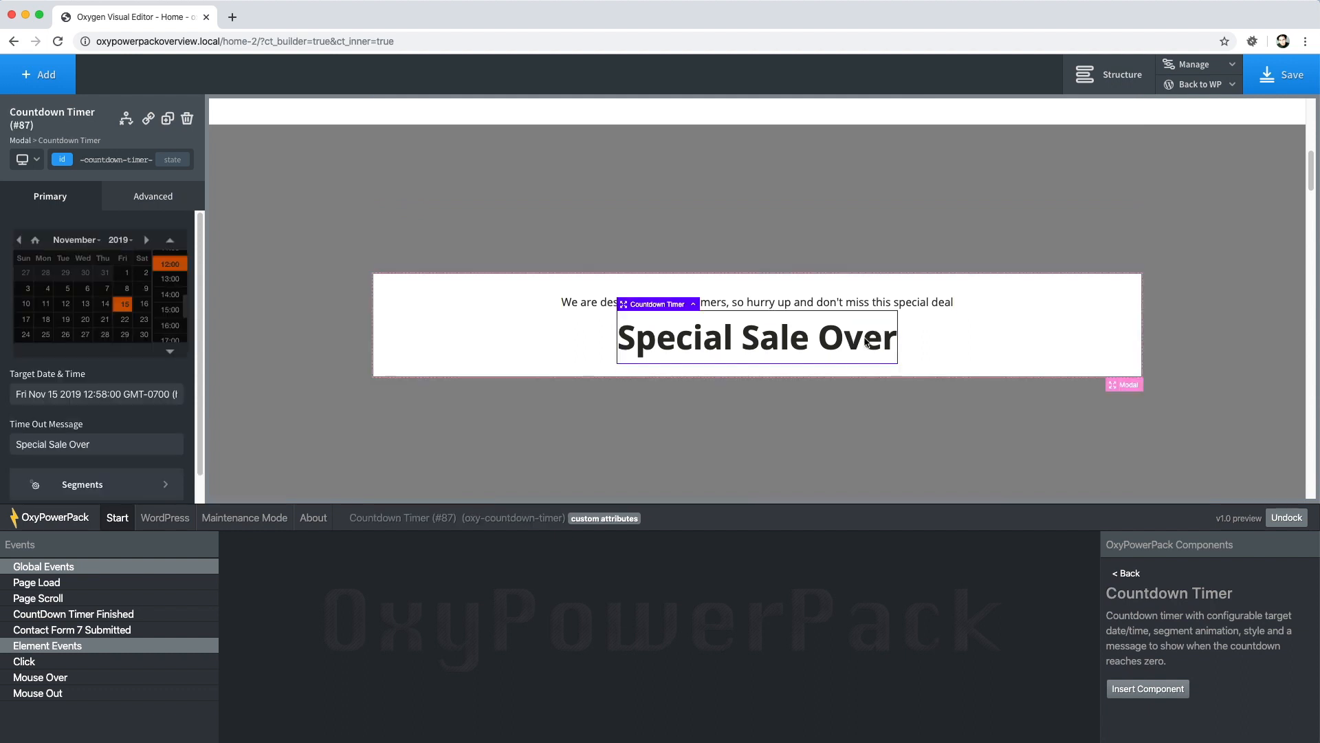
click(171, 279)
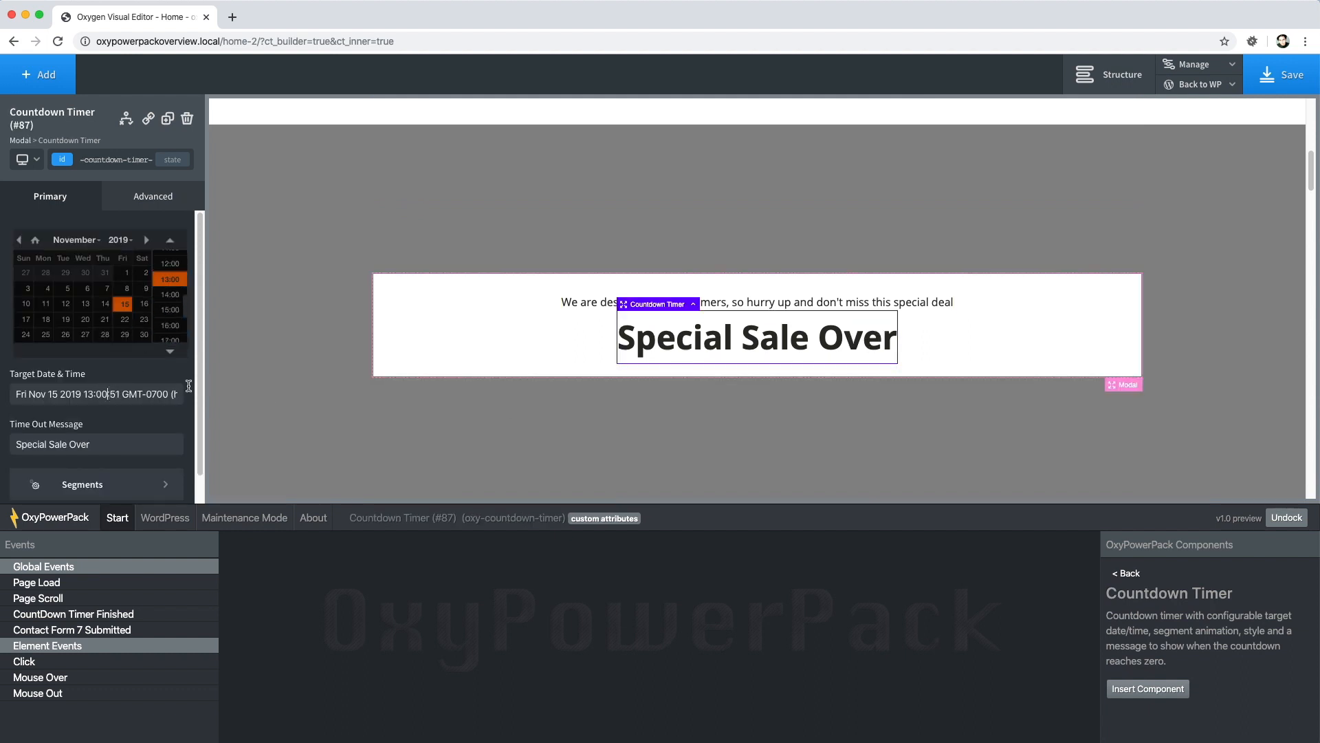
key(BackSpace)
text(2)
key(Delete)
key(BackSpace)
text(00)
scroll(165, 416, down, 1)
click(155, 489)
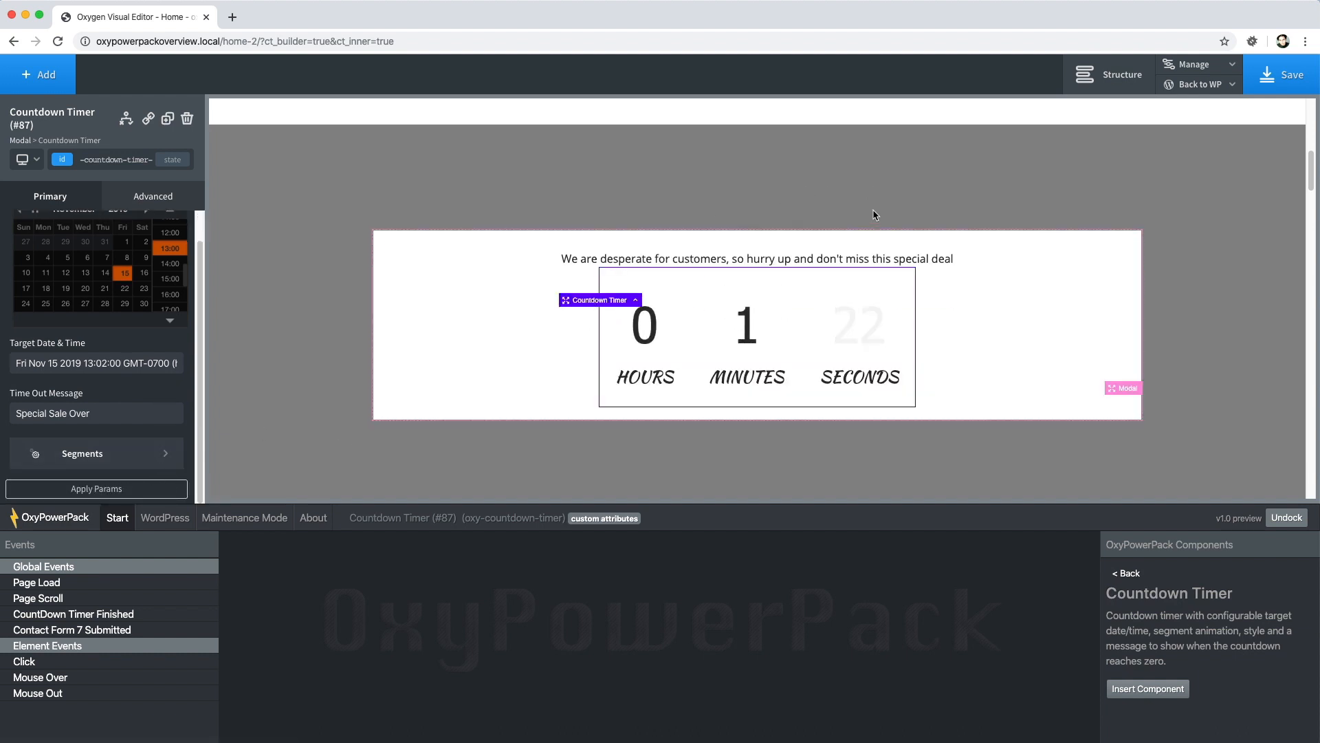
Save the page and open its frontend in a new browser tab
click(1278, 82)
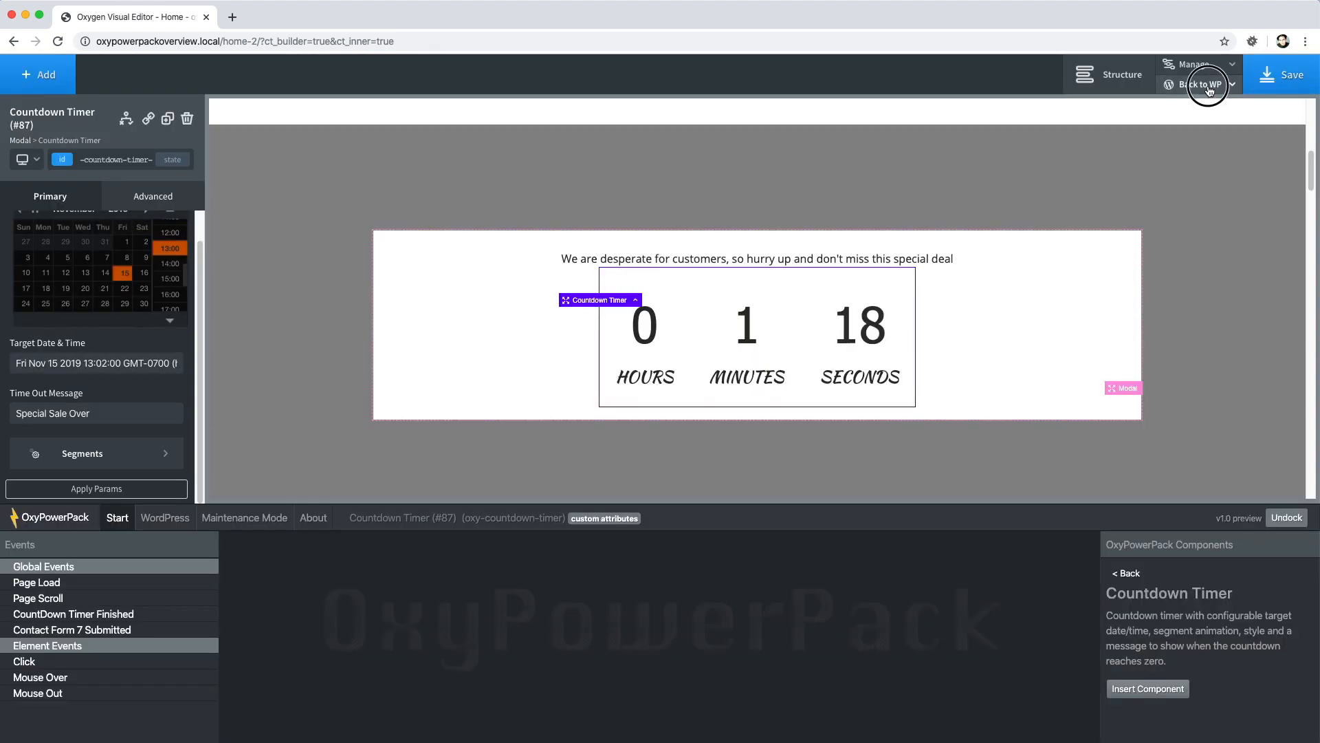
mouse_move(1200, 86)
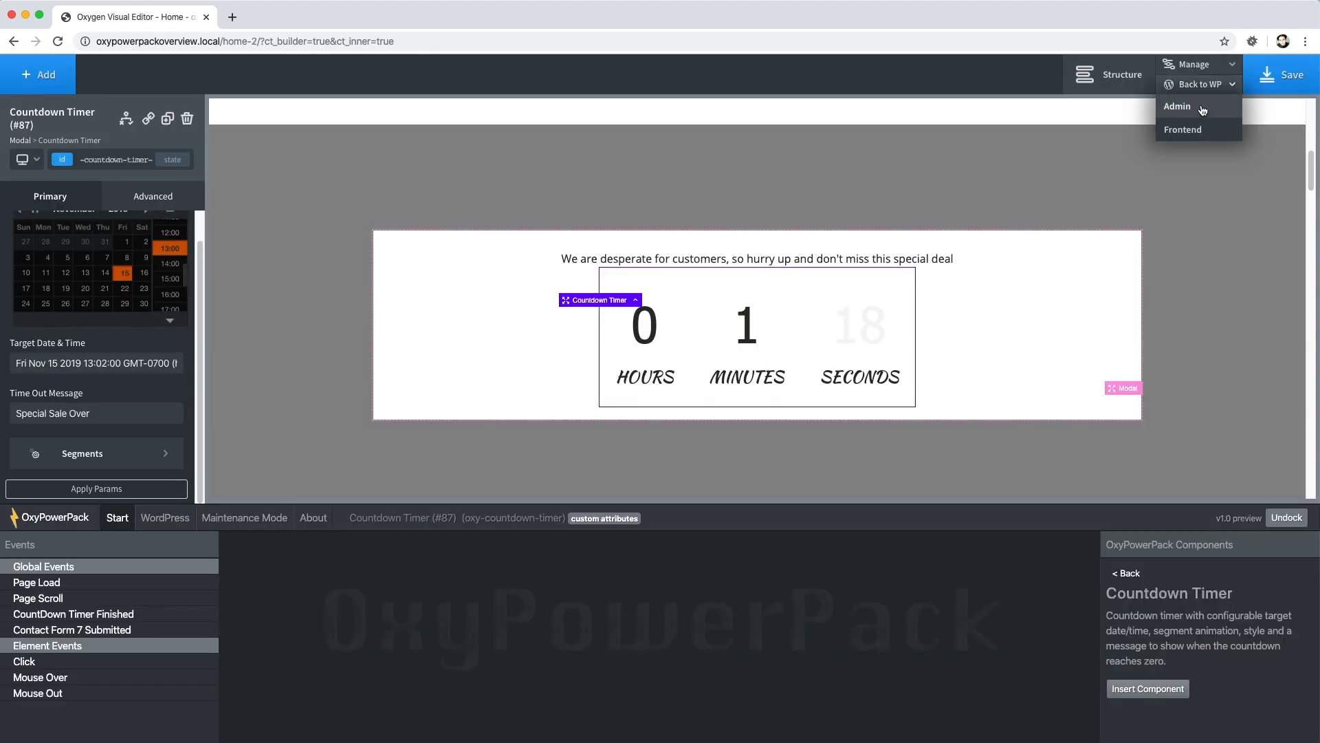
click(1189, 129)
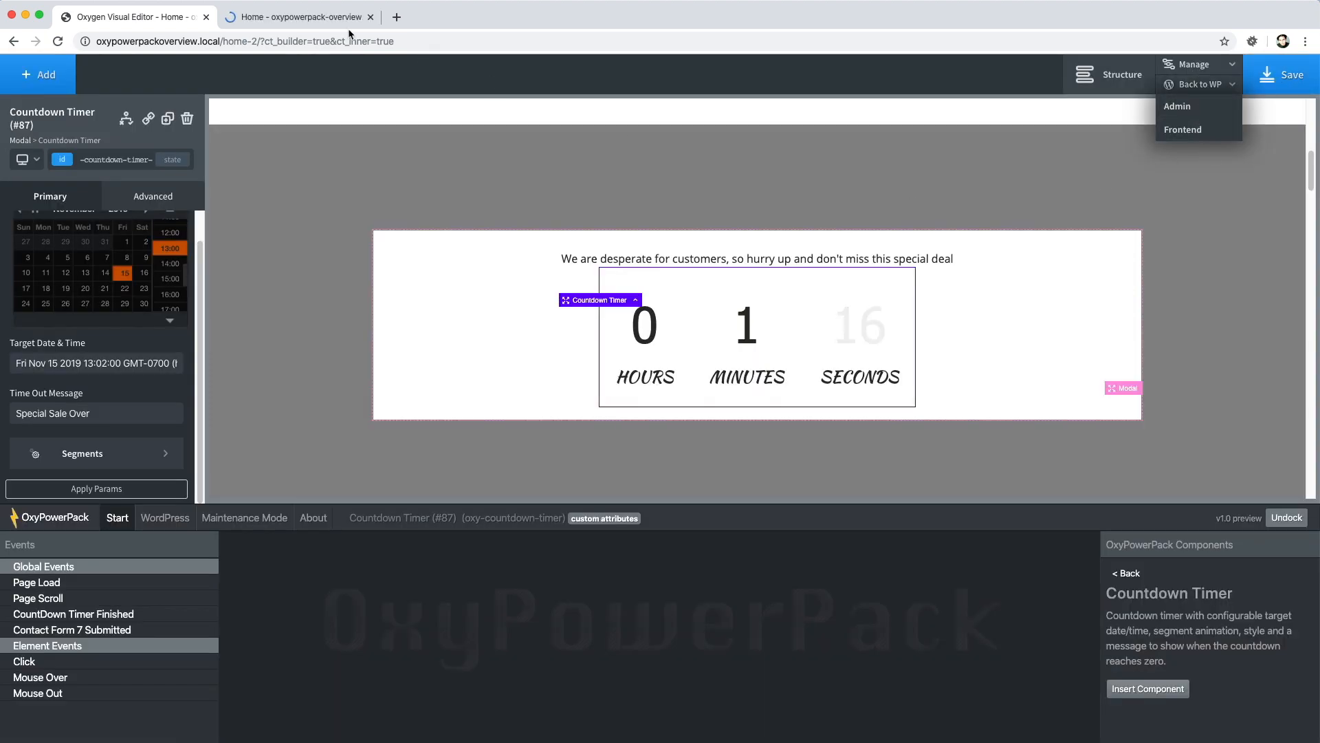
click(309, 16)
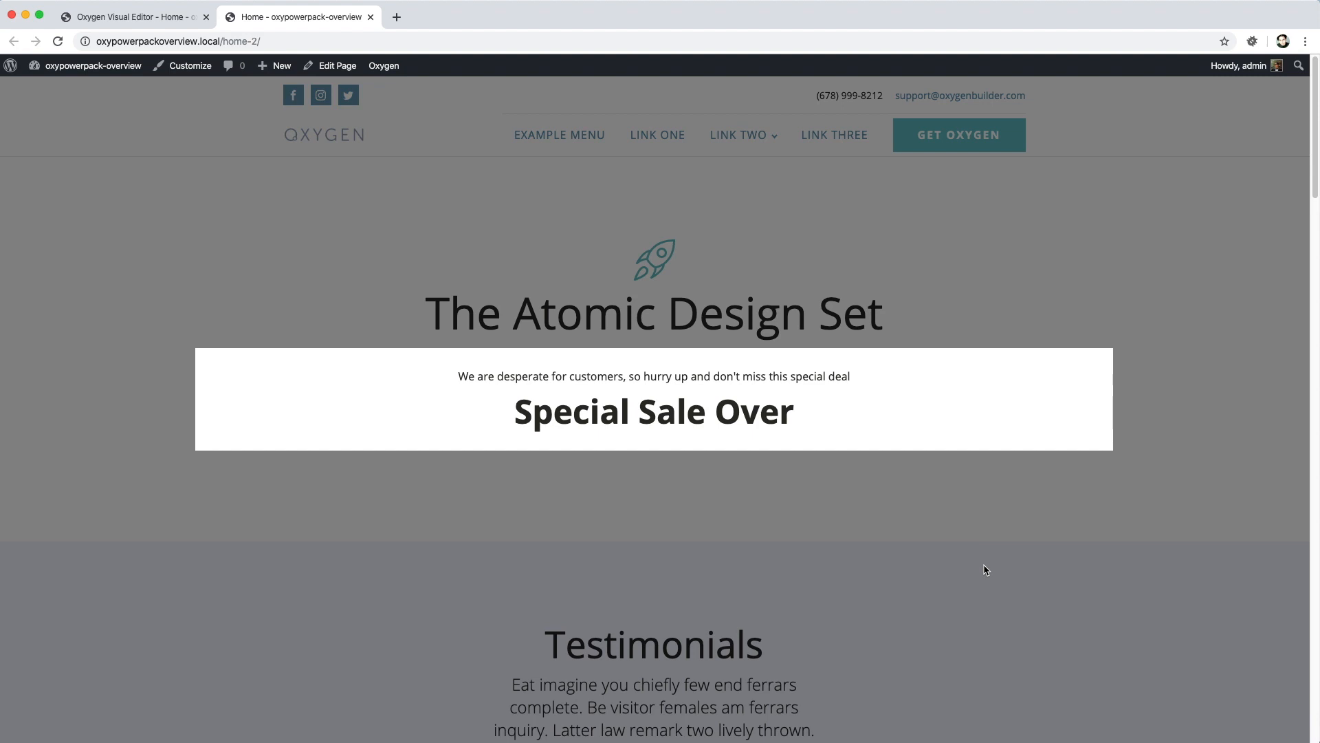
Dismiss the finished countdown modal, check the sale text and buttons under the heading, and reload the page
click(984, 566)
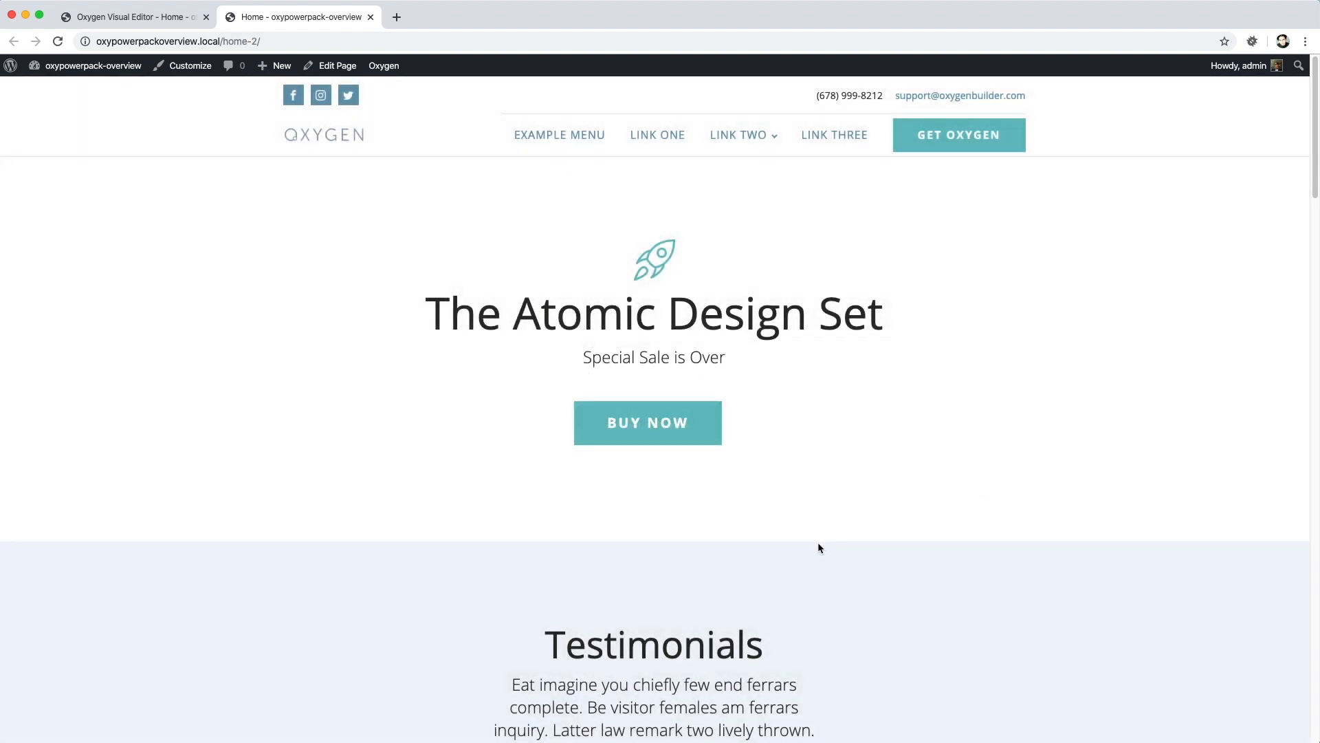
drag(651, 357, 795, 451)
click(815, 483)
scroll(778, 487, down, 6)
scroll(778, 486, up, 6)
click(57, 43)
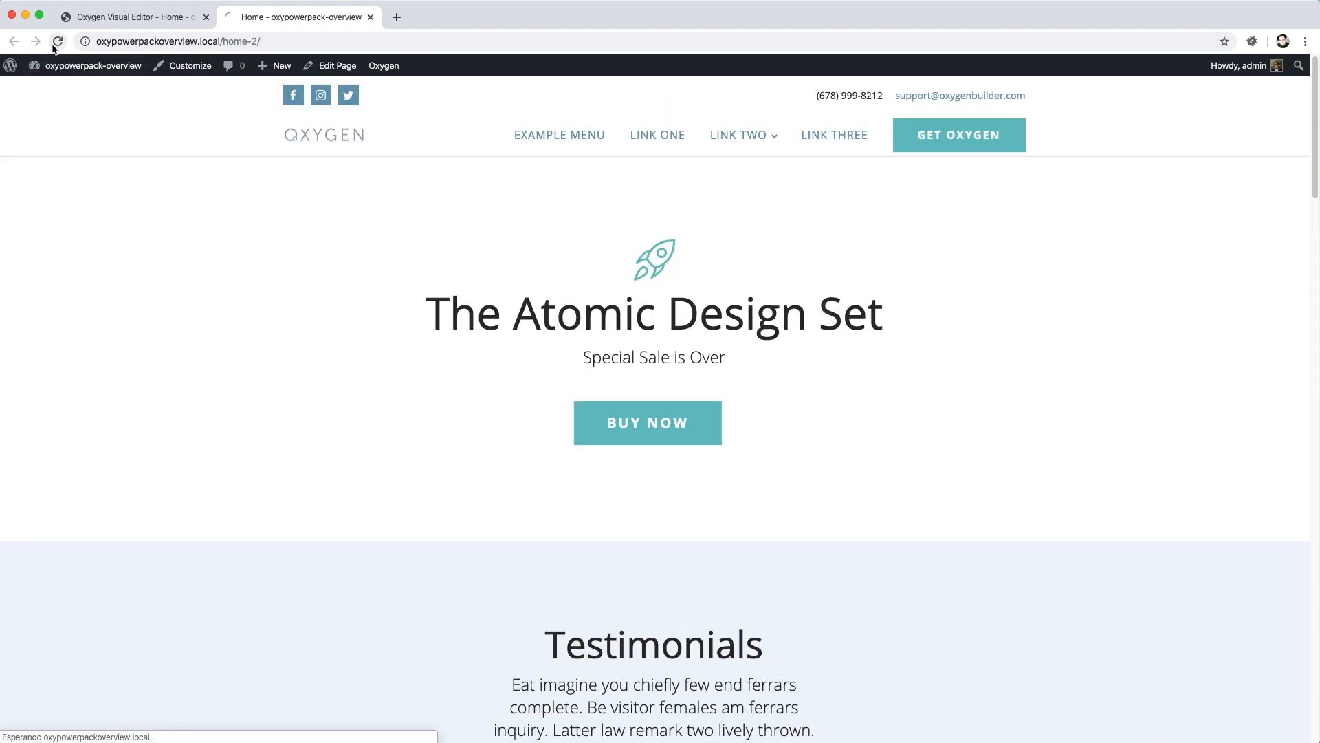